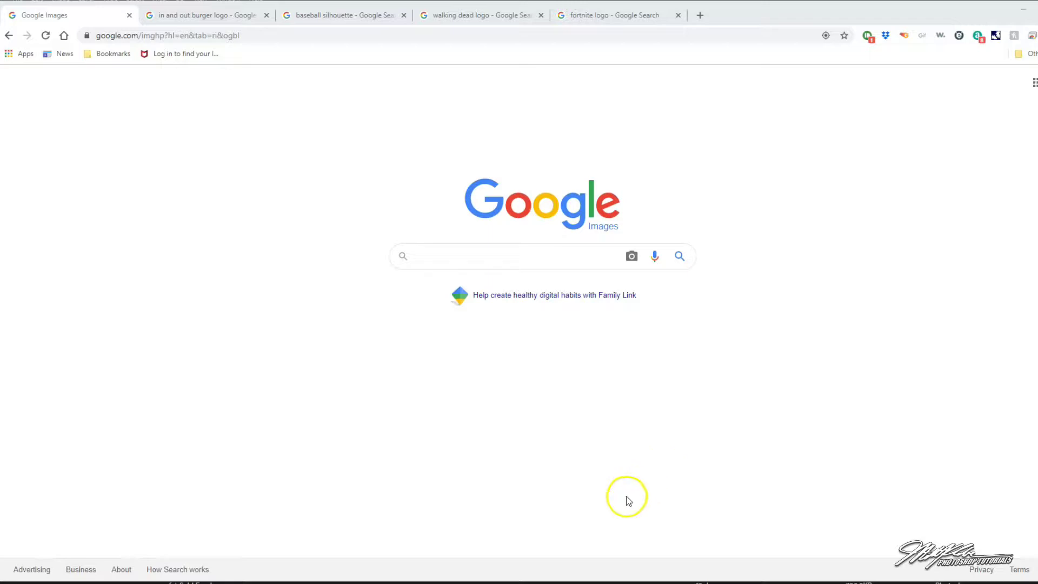
pyautogui.click(341, 583)
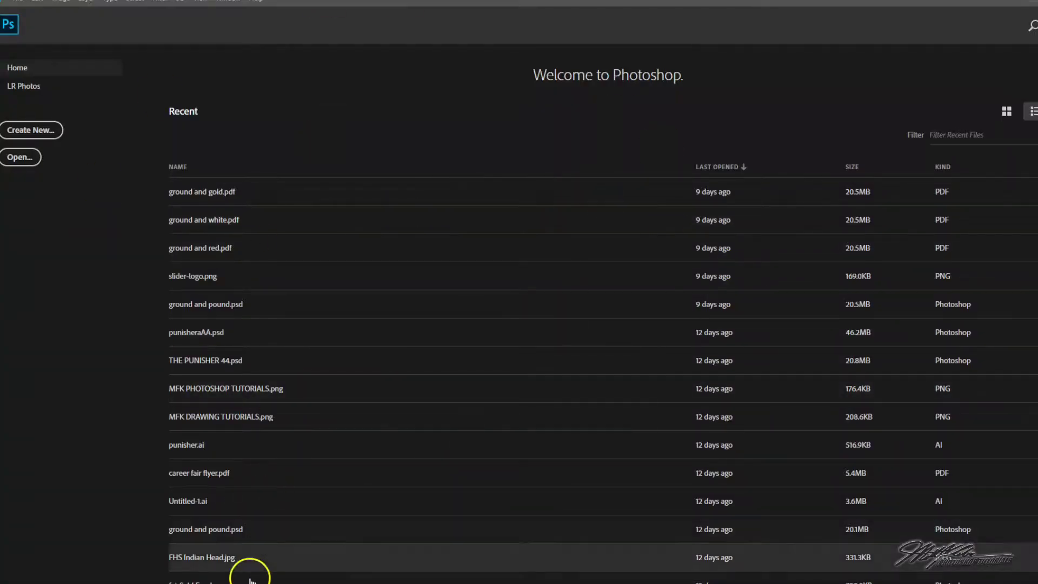
pyautogui.moveTo(132, 583)
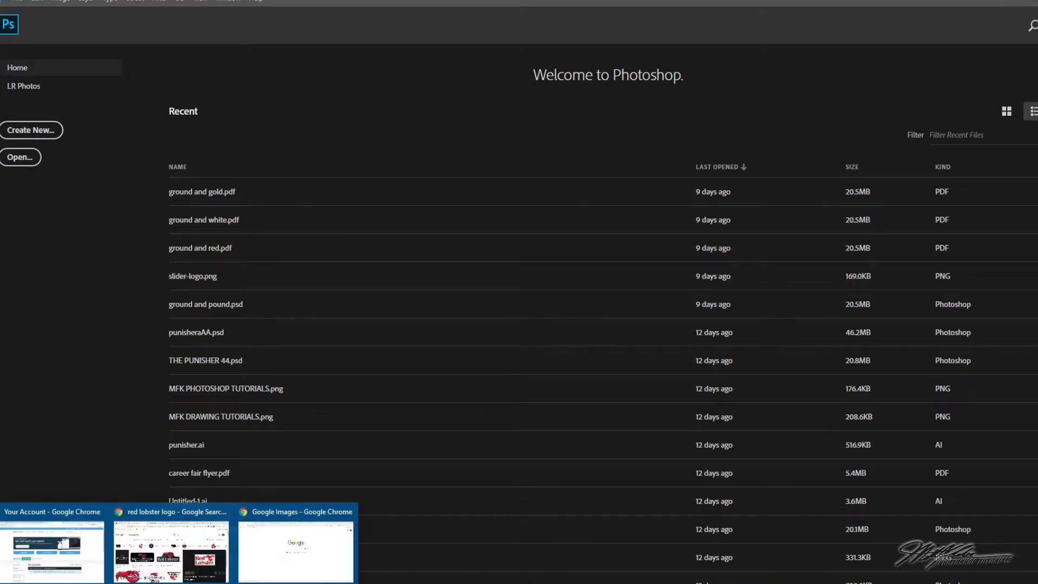
pyautogui.click(266, 556)
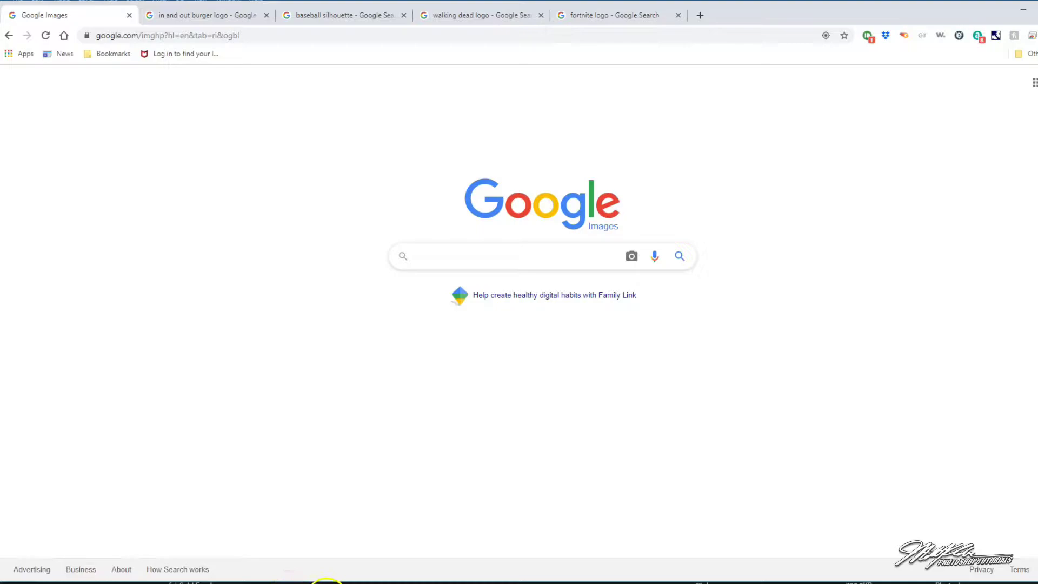
# Step: Switch to Photoshop and begin a new document with its dimensions measured in inches
pyautogui.click(326, 582)
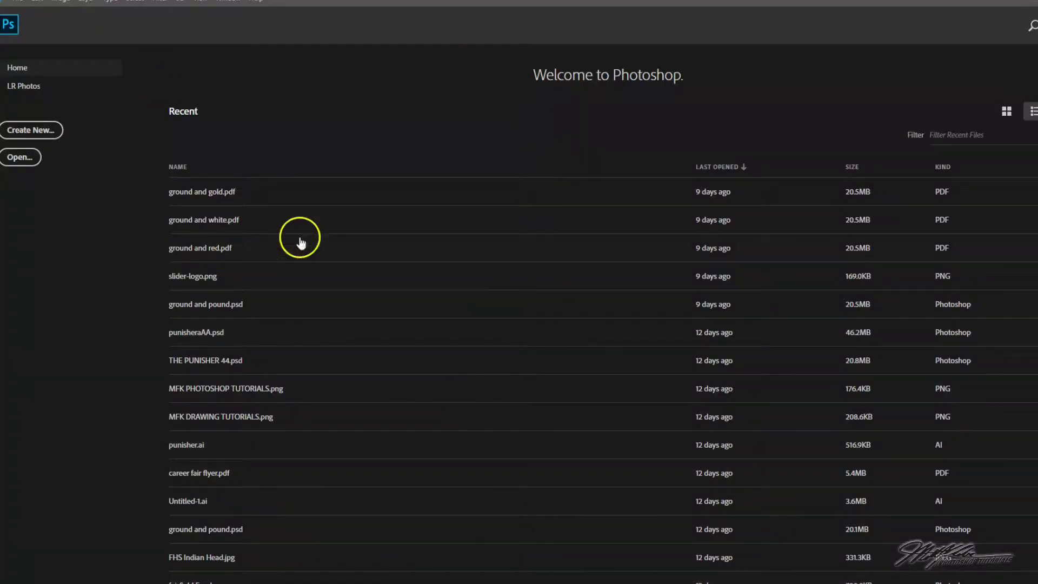
pyautogui.click(17, 2)
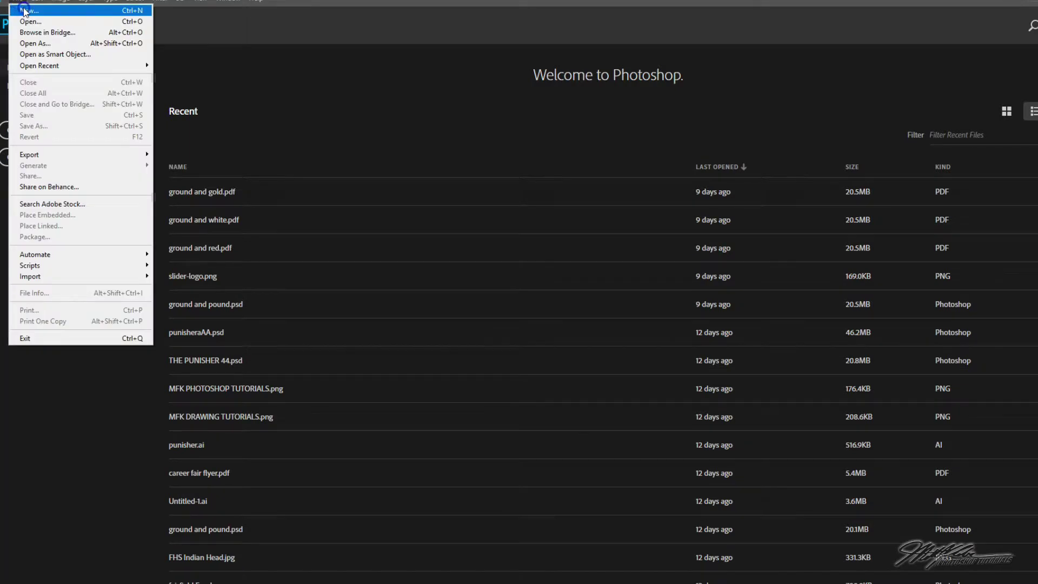
pyautogui.click(24, 11)
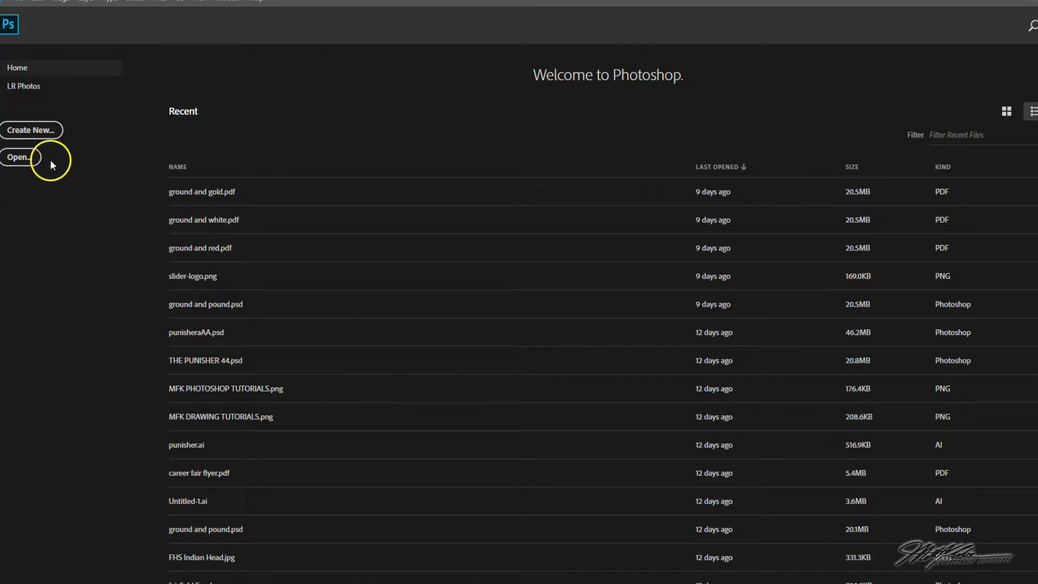
pyautogui.click(43, 131)
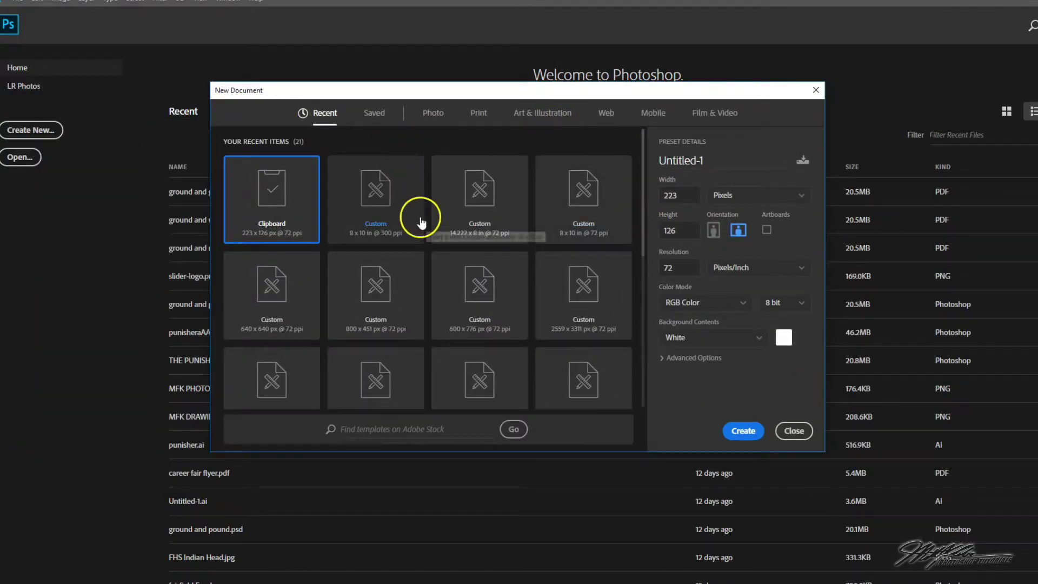
pyautogui.click(731, 197)
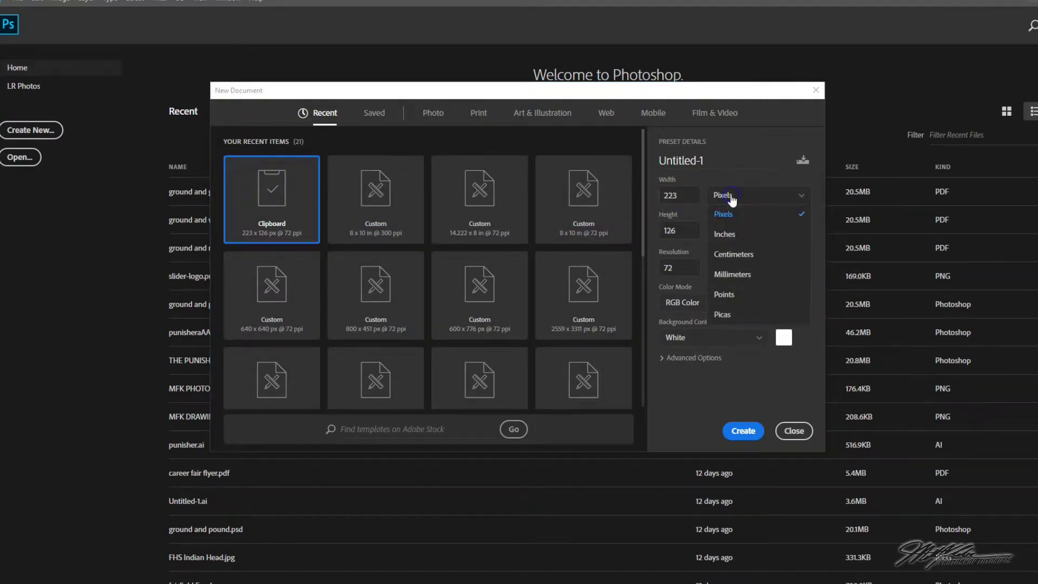
pyautogui.click(728, 231)
# Step: Create the document with a width of 8 inches, a height of 10 inches and a resolution of 300 pixels/inch
pyautogui.moveTo(692, 196); pyautogui.dragTo(642, 199)
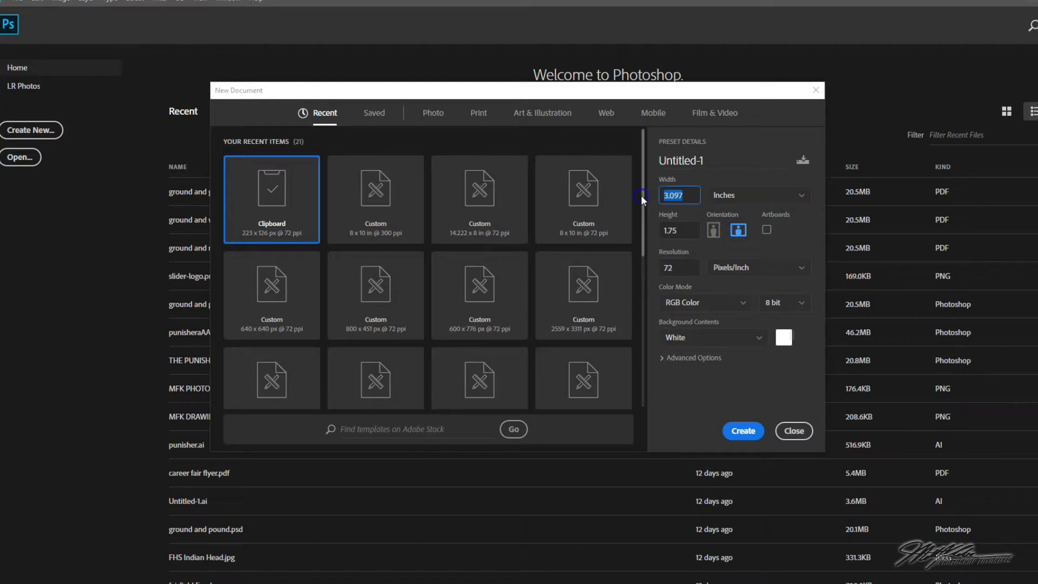
pyautogui.write('8')
pyautogui.moveTo(688, 231); pyautogui.dragTo(650, 236)
pyautogui.write('10')
pyautogui.moveTo(684, 267); pyautogui.dragTo(621, 263)
pyautogui.write('300')
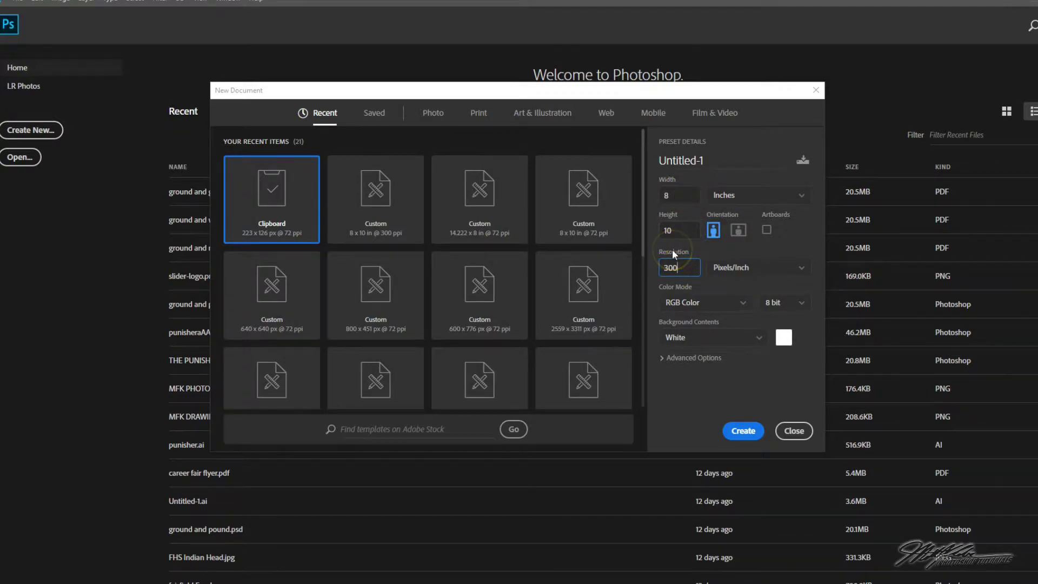
pyautogui.click(741, 430)
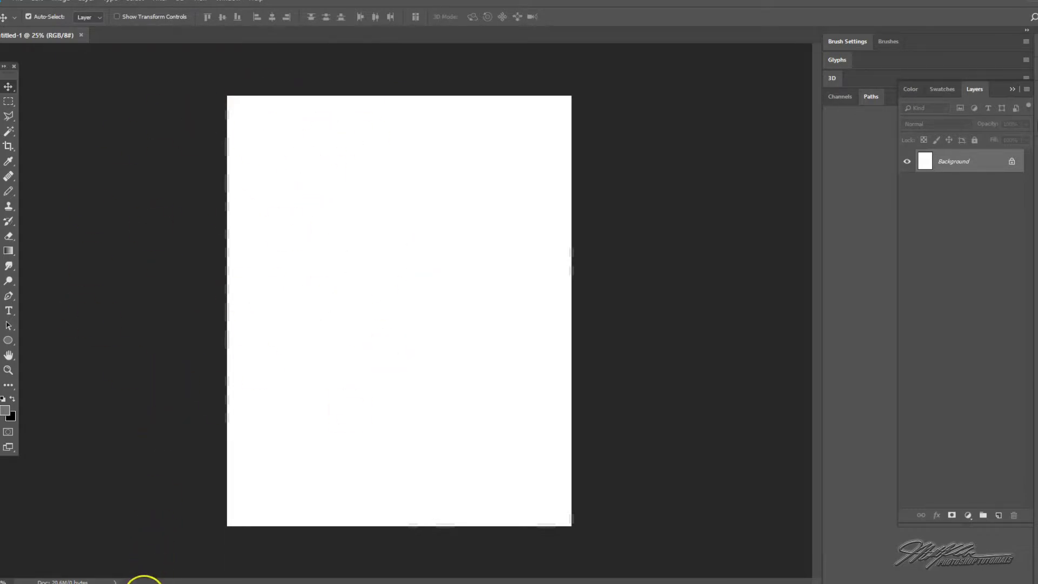
# Step: Switch to the Google Images window in Chrome and search for "nike logo"
pyautogui.moveTo(145, 582)
pyautogui.click(261, 556)
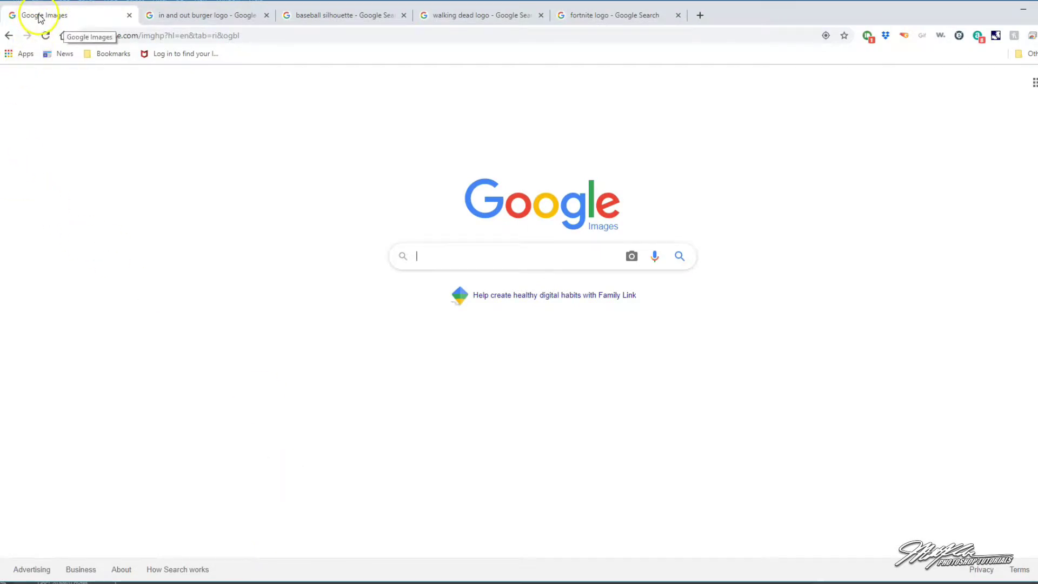
pyautogui.click(454, 258)
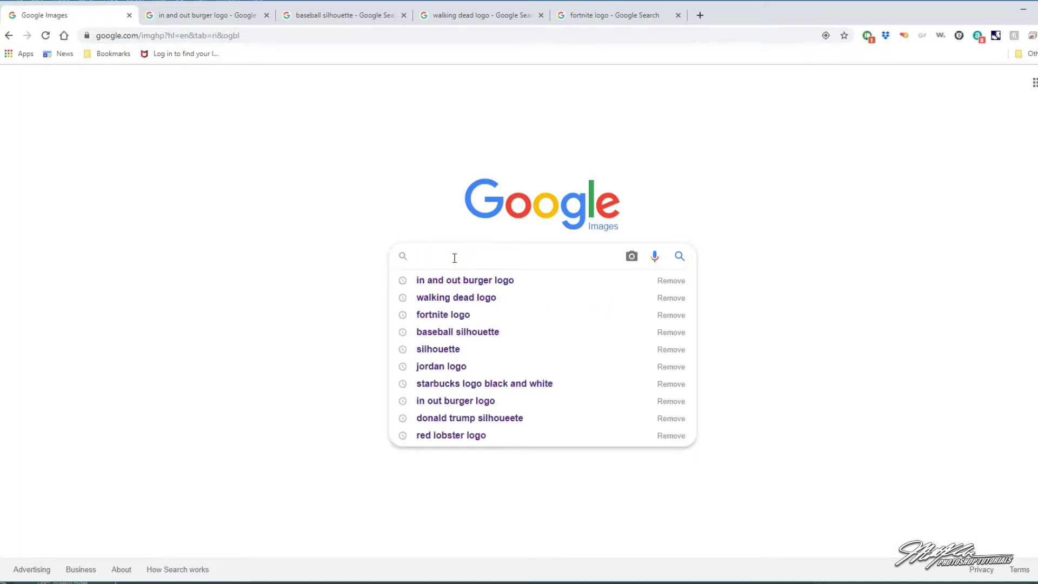
pyautogui.write('nike logo')
pyautogui.press('Return')
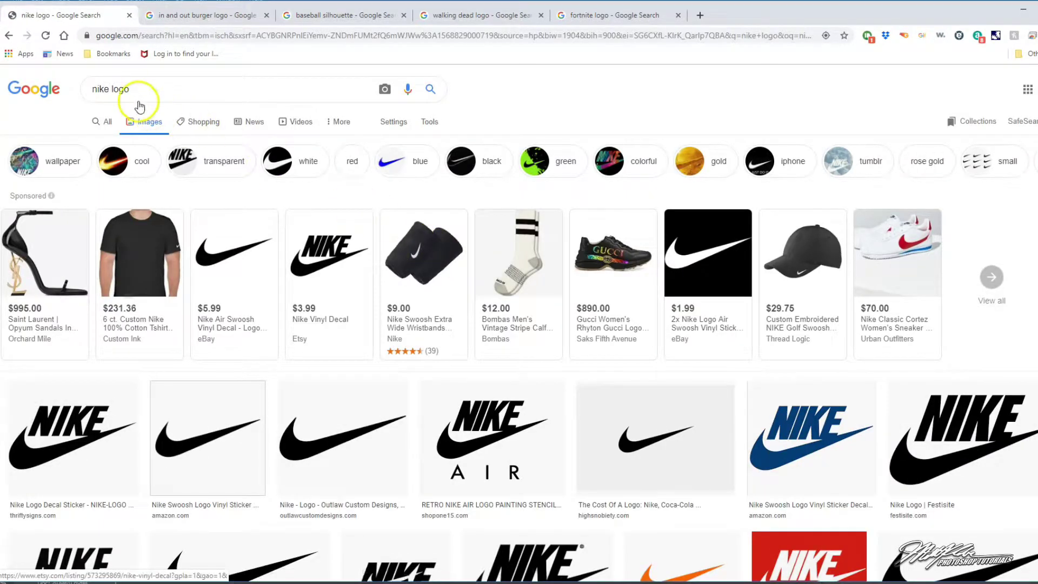
# Step: Re-enter the word "logo" in the search and run it again for image results
pyautogui.click(112, 90)
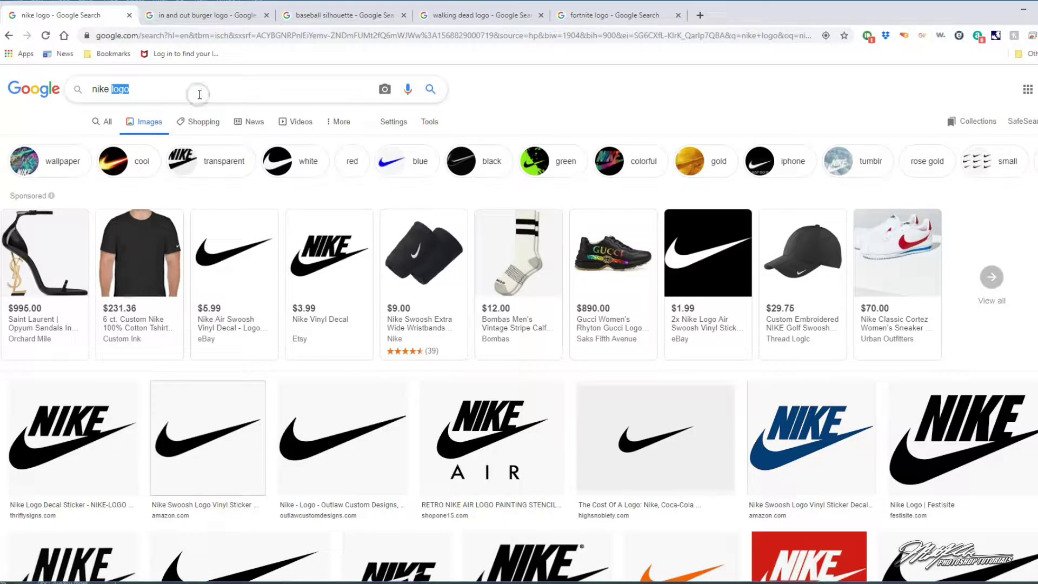
pyautogui.press('BackSpace')
pyautogui.write('logo')
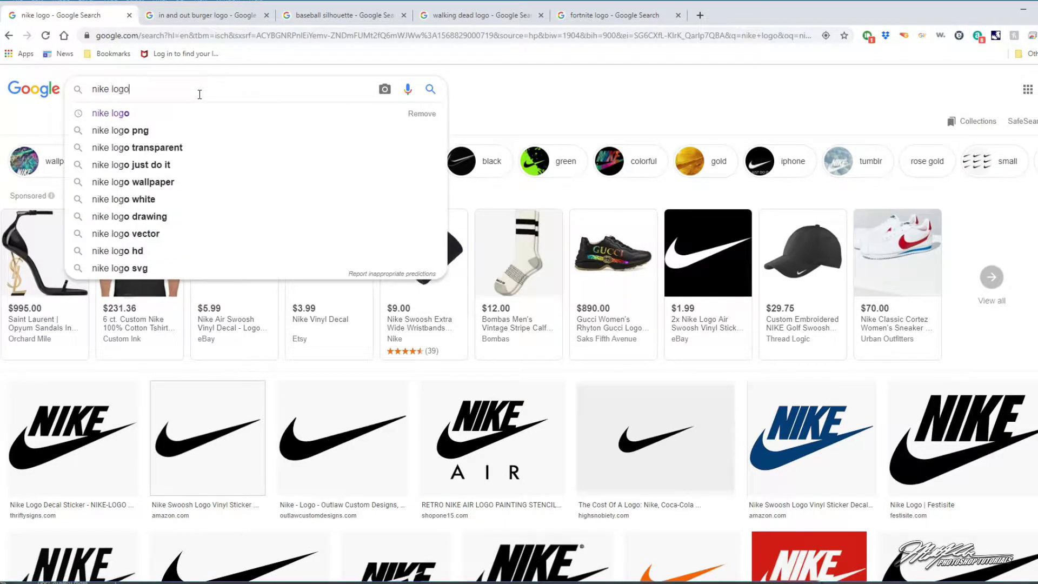
pyautogui.press('Return')
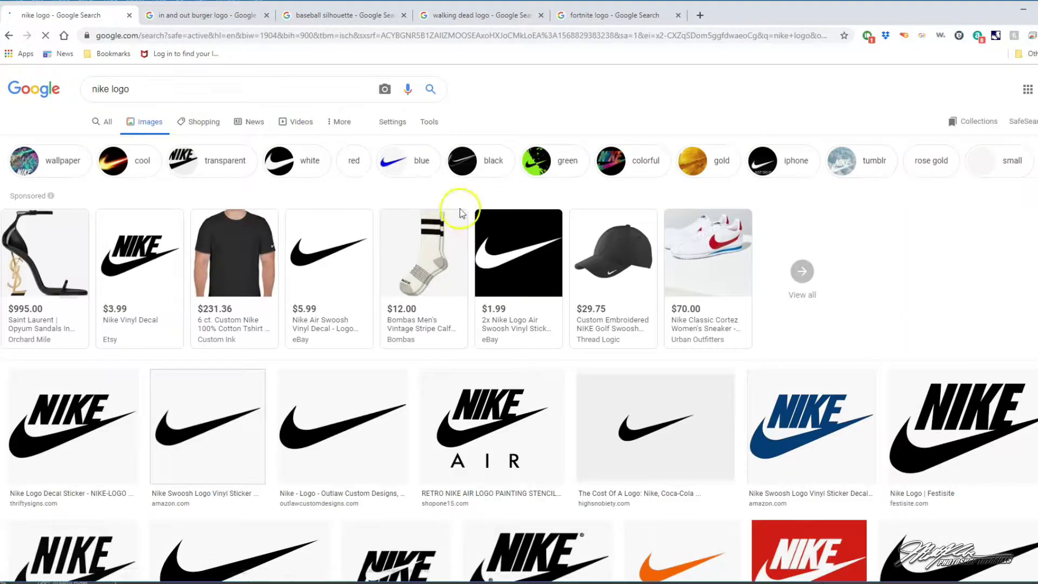
pyautogui.click(143, 130)
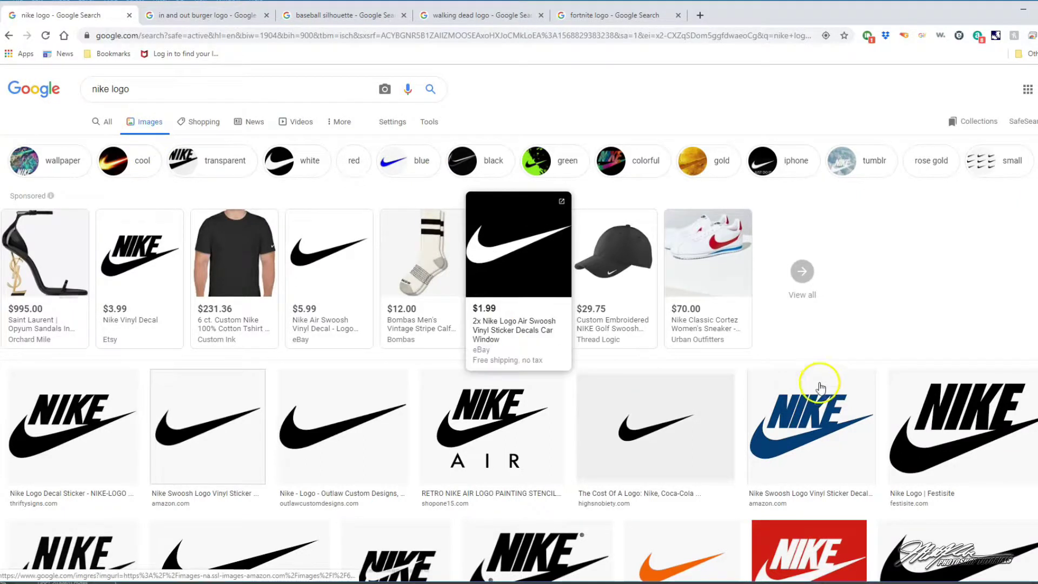
# Step: Preview the Thriftysigns and Festisite Nike logo results and copy the Festisite image with the transparent background
pyautogui.click(69, 446)
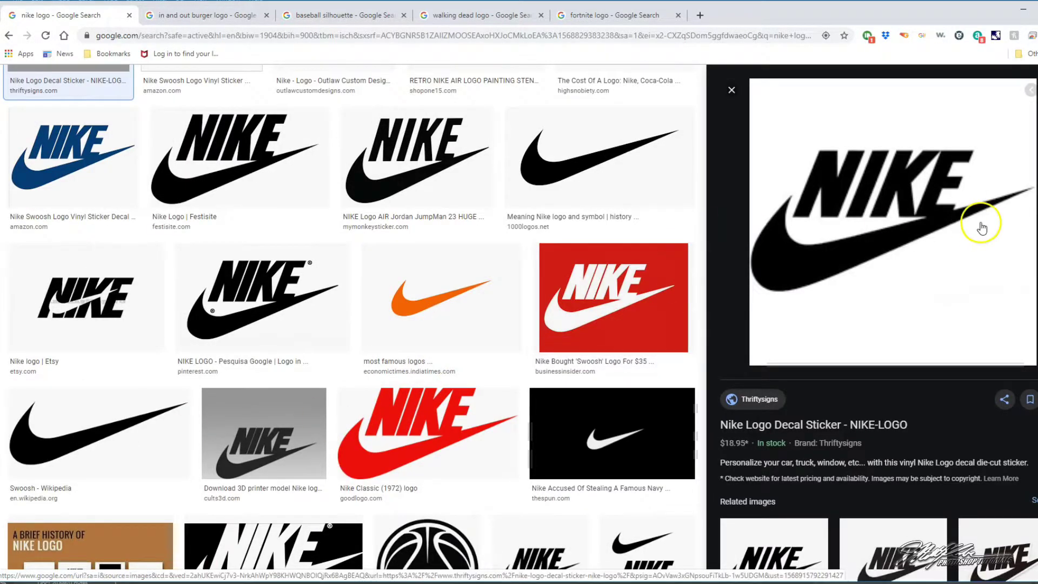
pyautogui.click(232, 168)
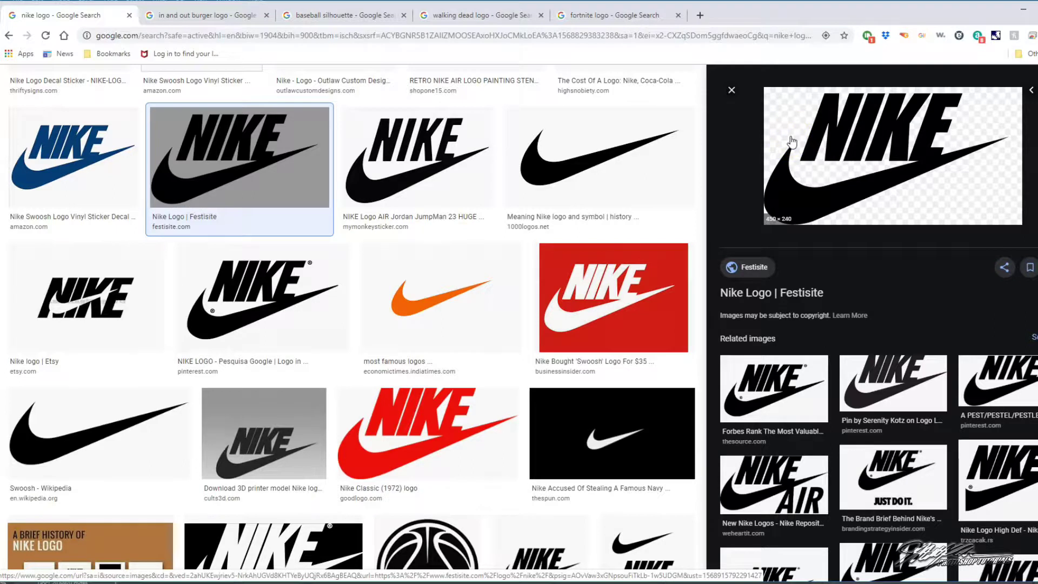
pyautogui.rightClick(861, 142)
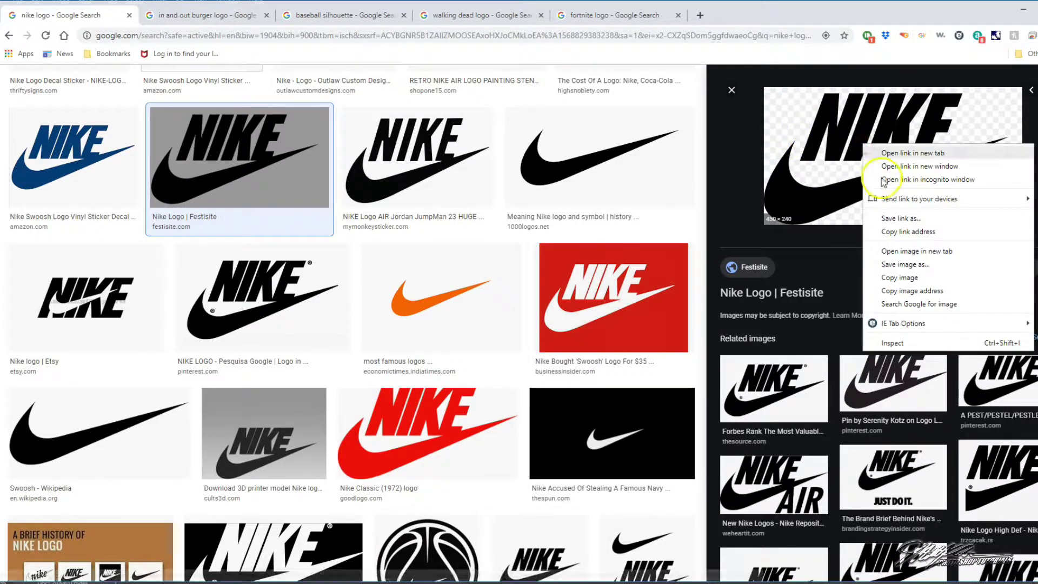
pyautogui.click(897, 277)
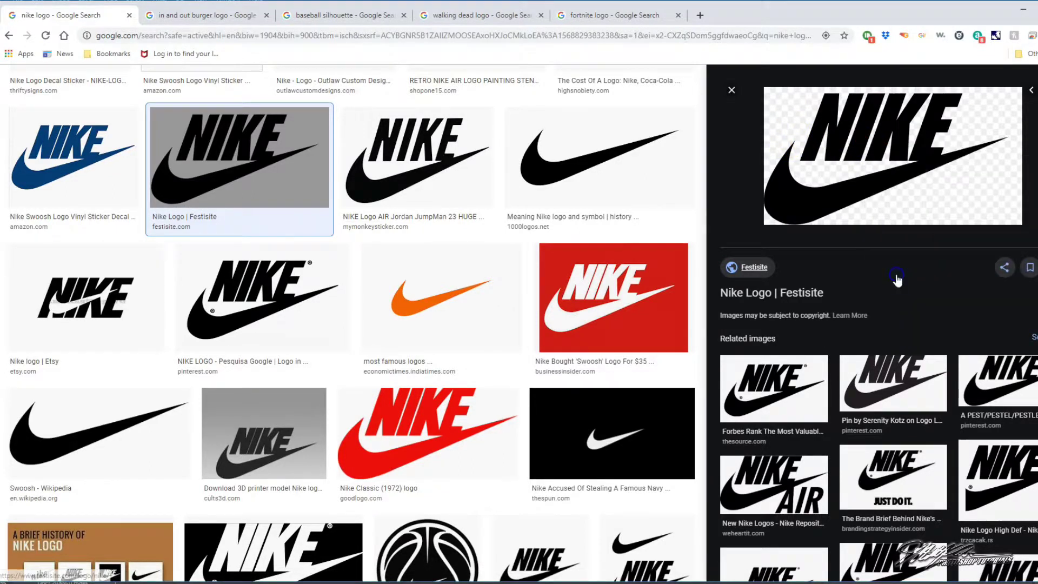
pyautogui.rightClick(865, 190)
pyautogui.click(900, 324)
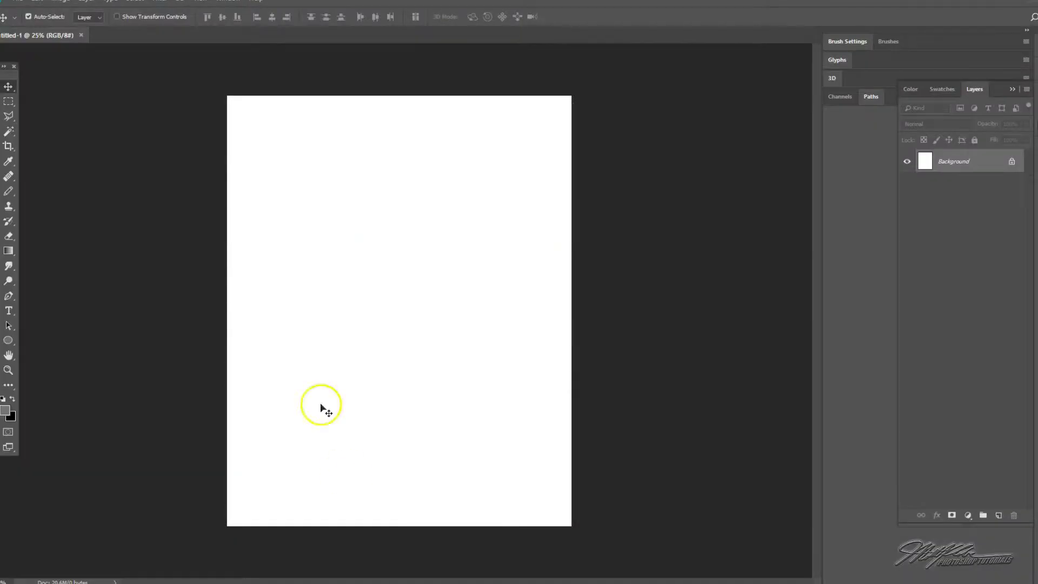
# Step: Paste the copied Festisite logo into the blank Photoshop document, then delete the pasted layer
pyautogui.click(38, 5)
pyautogui.click(54, 99)
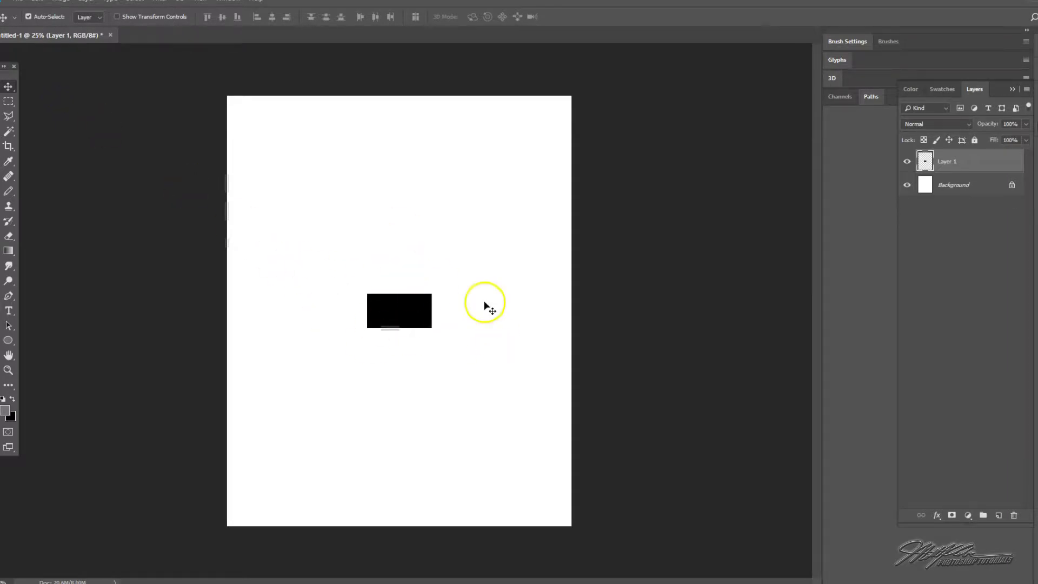
pyautogui.click(494, 357)
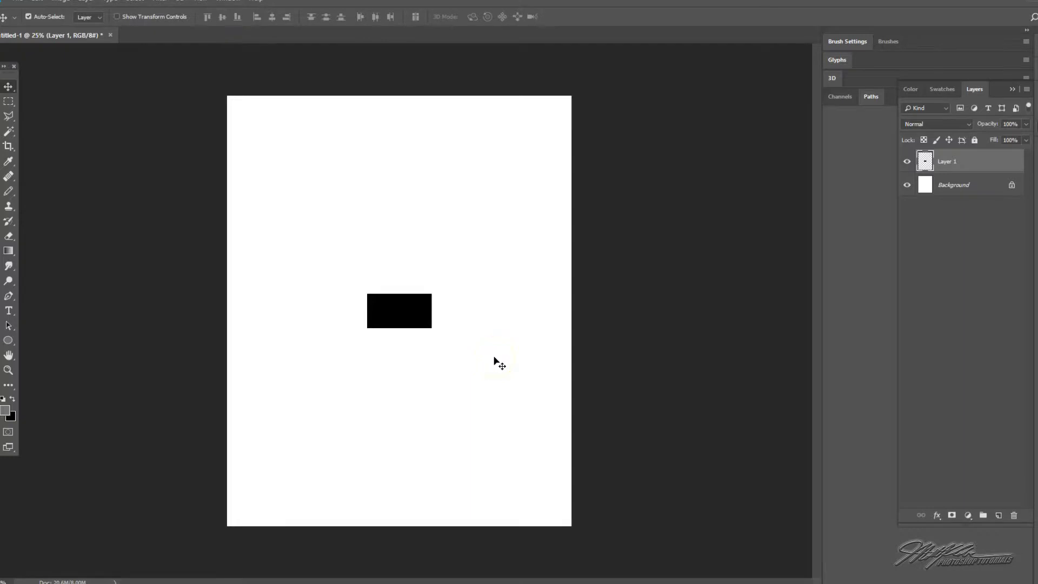
pyautogui.press('Delete')
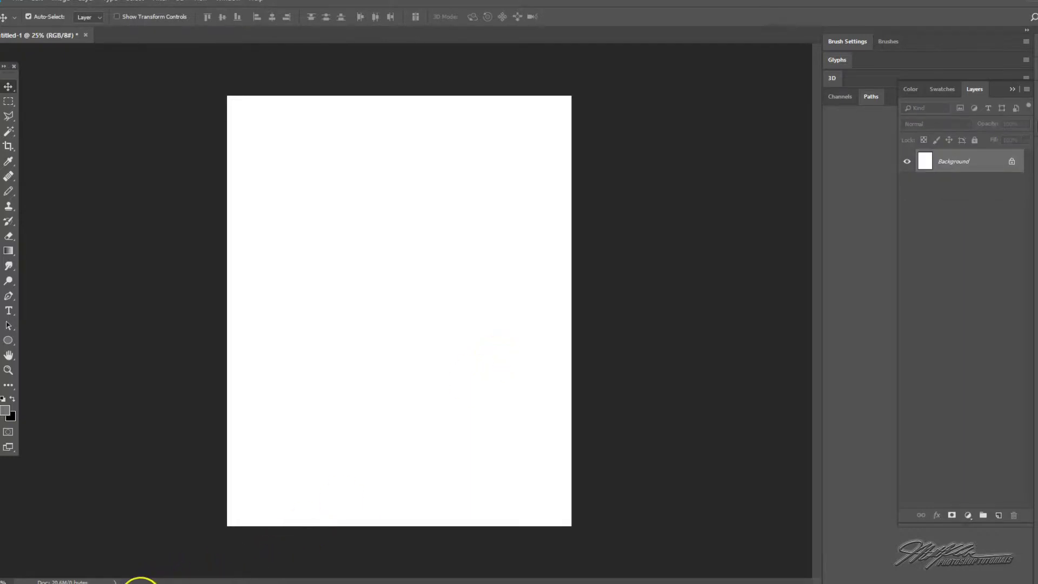
# Step: Copy the previewed MyMonkeySticker Nike logo image from the Chrome search results and paste it into the Photoshop document
pyautogui.click(140, 582)
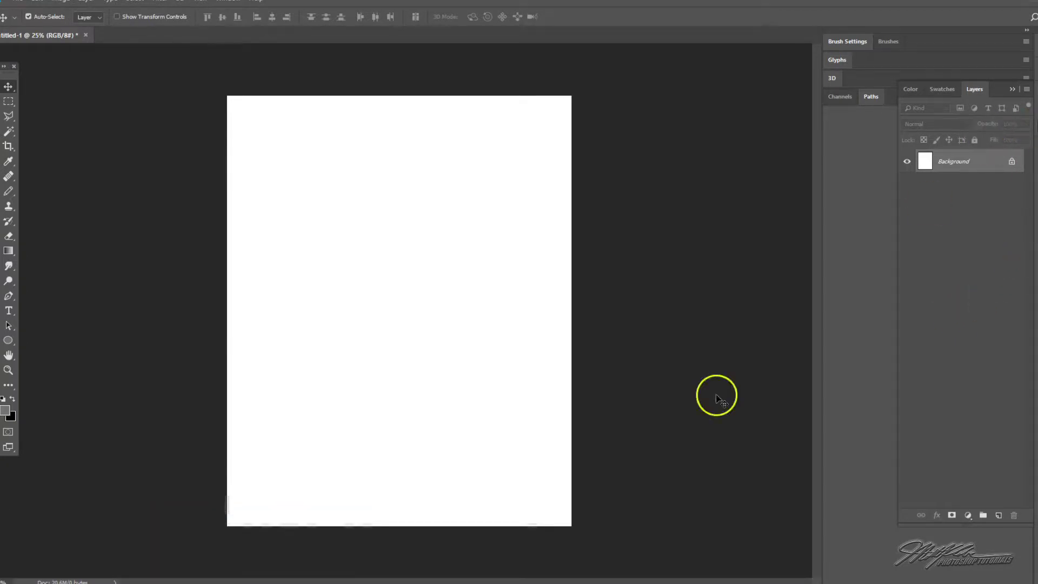
pyautogui.moveTo(140, 582)
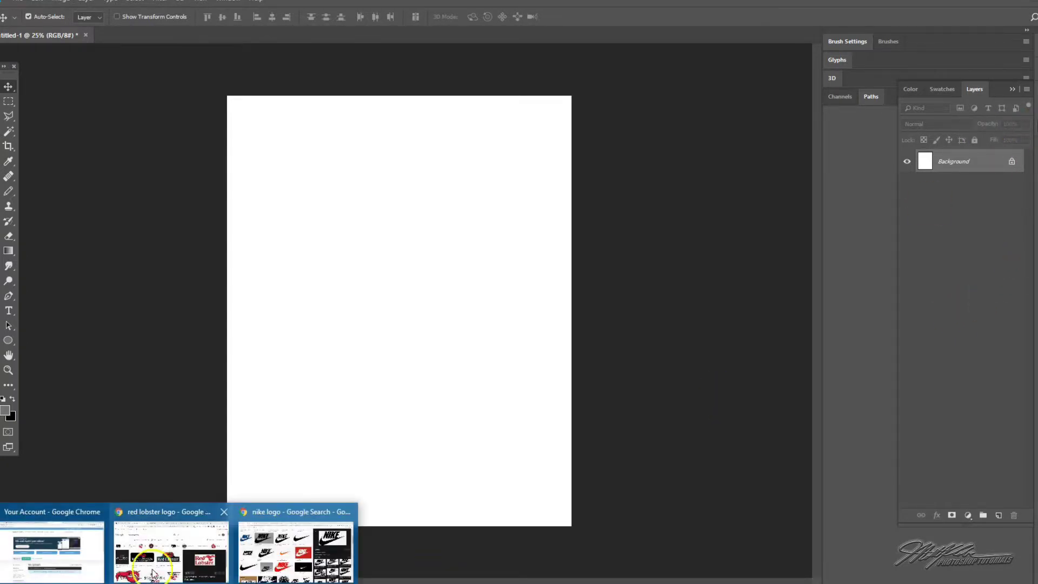
pyautogui.click(295, 541)
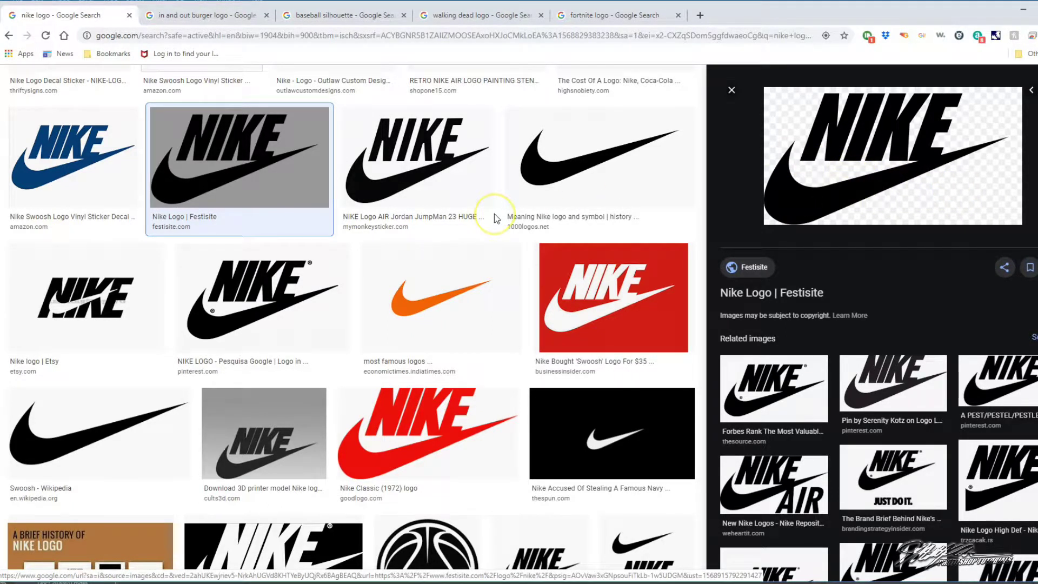
pyautogui.click(422, 178)
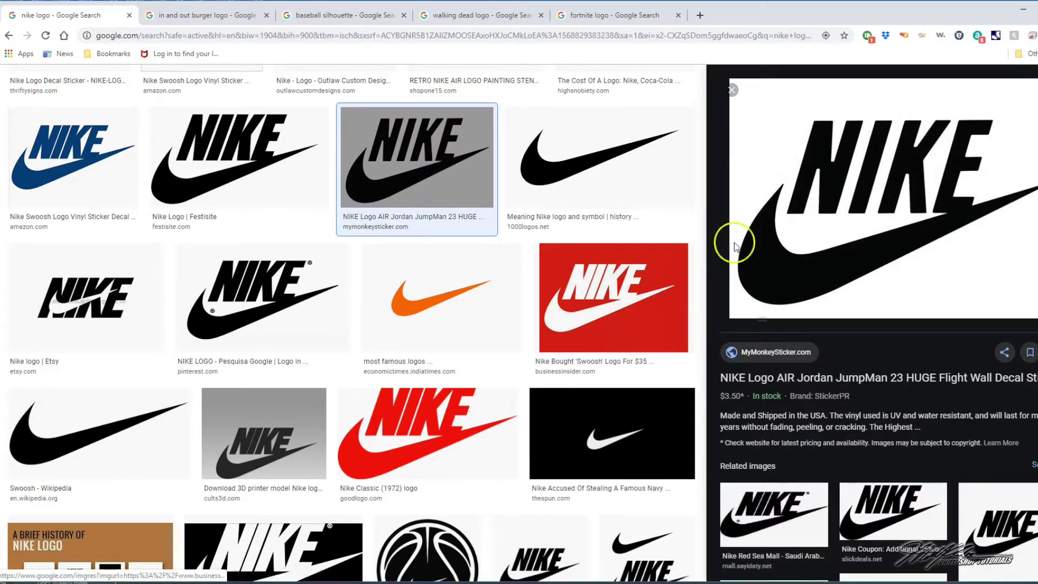
pyautogui.rightClick(839, 149)
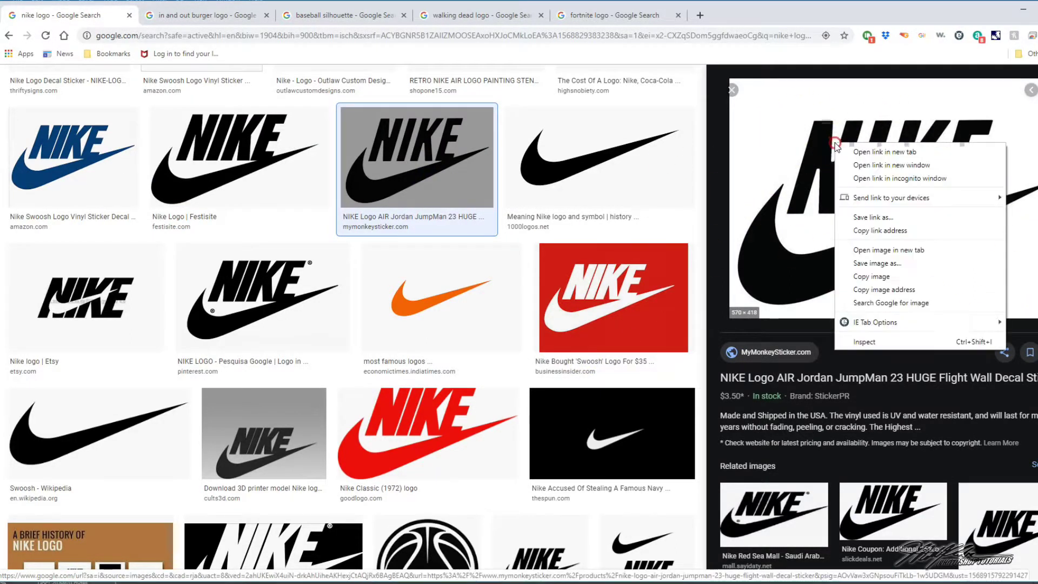
pyautogui.click(861, 276)
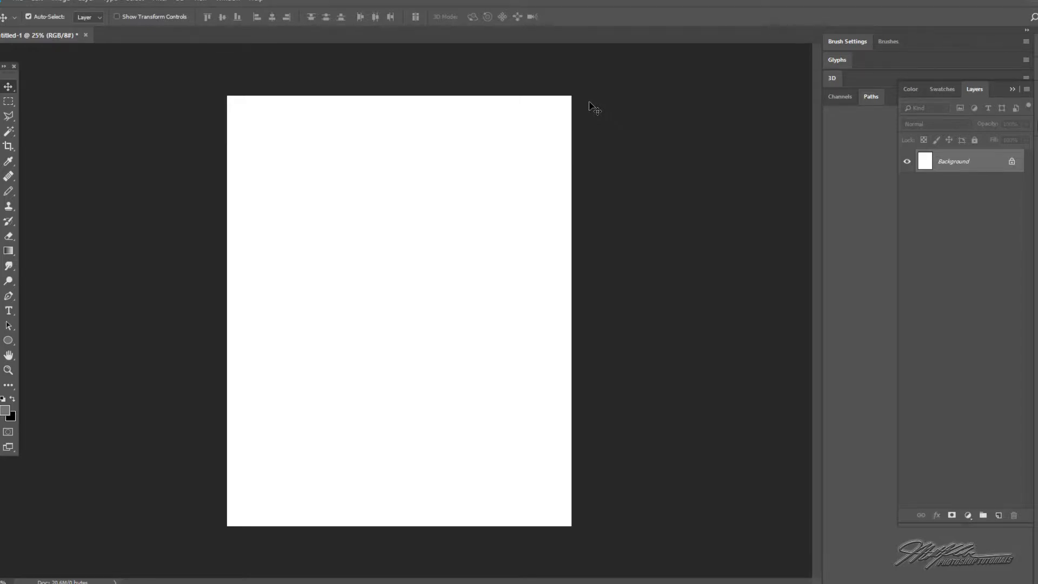
pyautogui.click(35, 2)
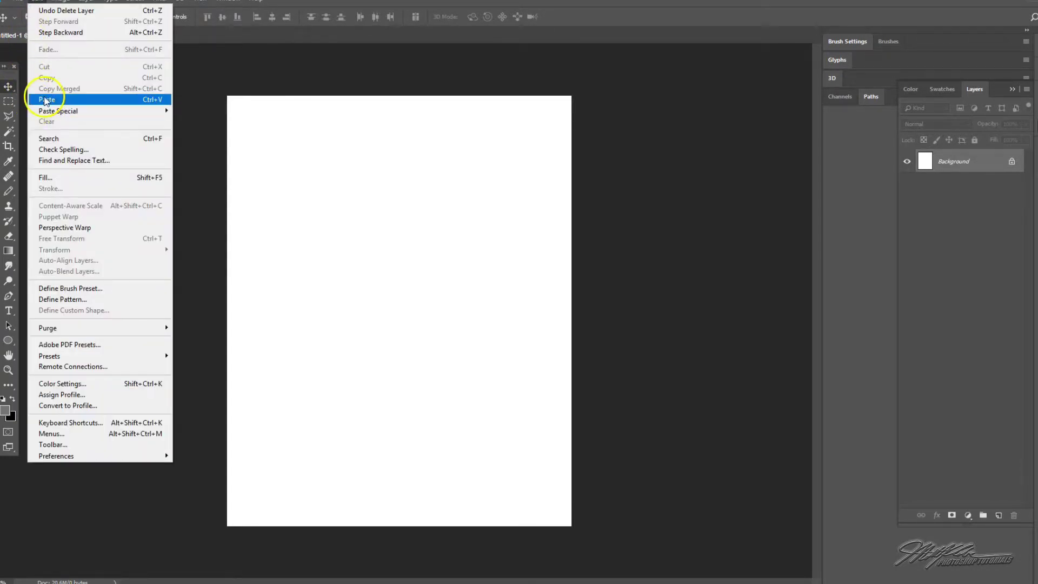
pyautogui.click(155, 101)
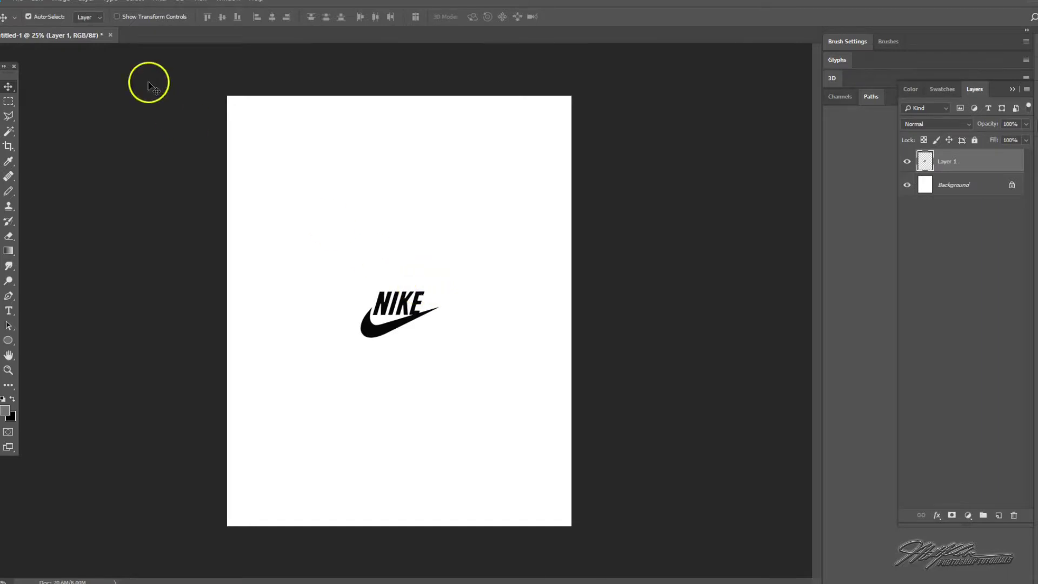
# Step: Enlarge the Nike logo to about 281% width and 235% height and place it in the page's upper-left corner
pyautogui.click(43, 3)
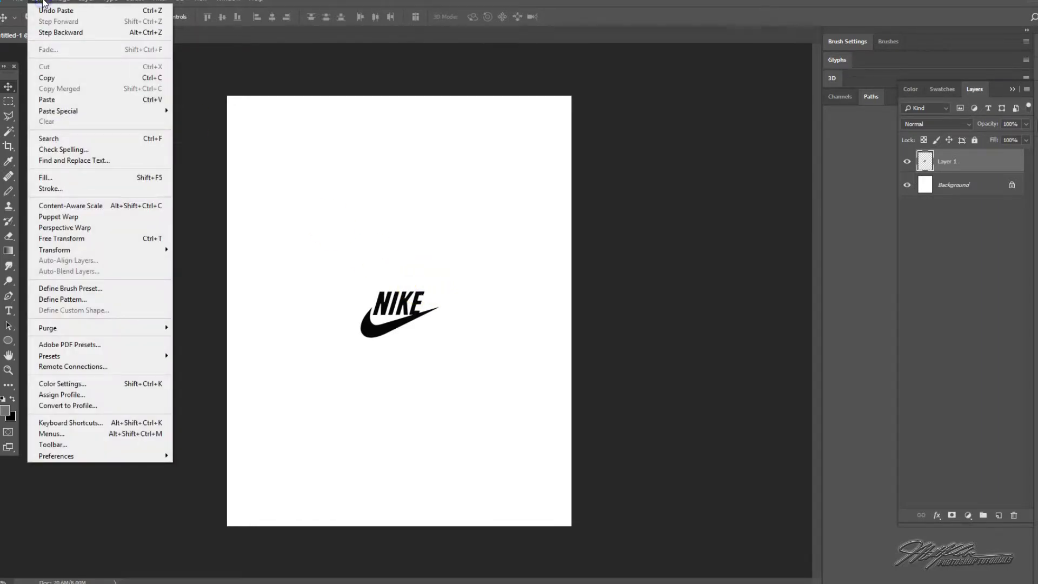
pyautogui.click(167, 239)
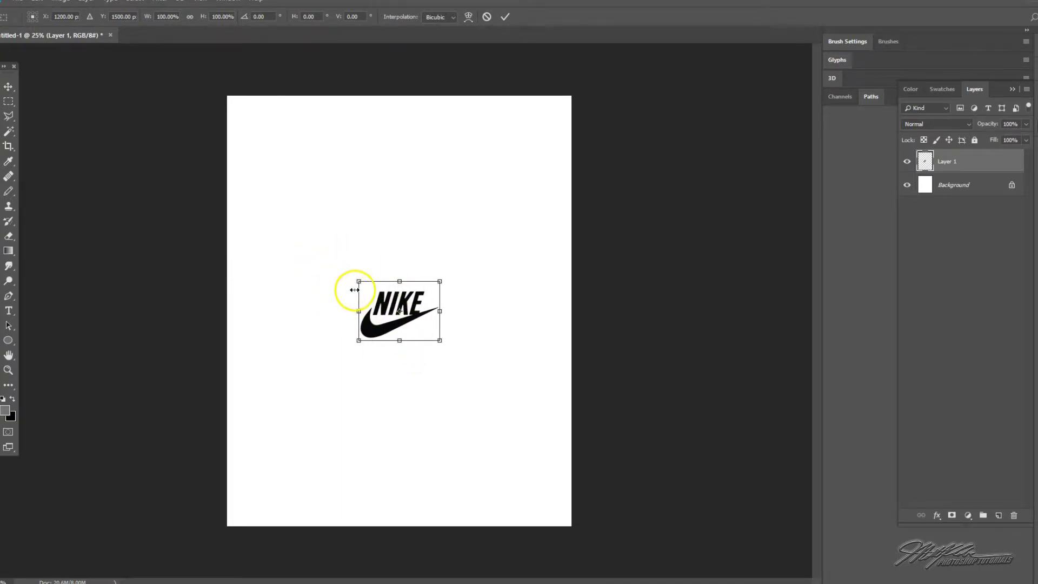
pyautogui.moveTo(355, 308); pyautogui.dragTo(341, 268)
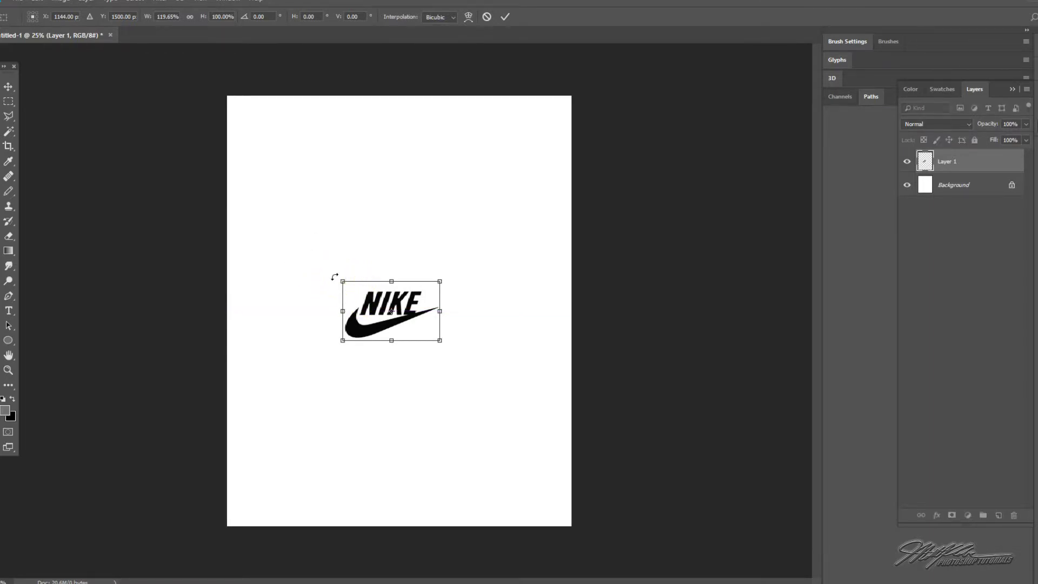
pyautogui.moveTo(206, 176)
pyautogui.mouseDown()
pyautogui.moveTo(389, 323)
pyautogui.moveTo(255, 225)
pyautogui.moveTo(282, 261)
pyautogui.moveTo(377, 298)
pyautogui.moveTo(209, 192)
pyautogui.moveTo(343, 302)
pyautogui.moveTo(194, 179)
pyautogui.mouseUp()
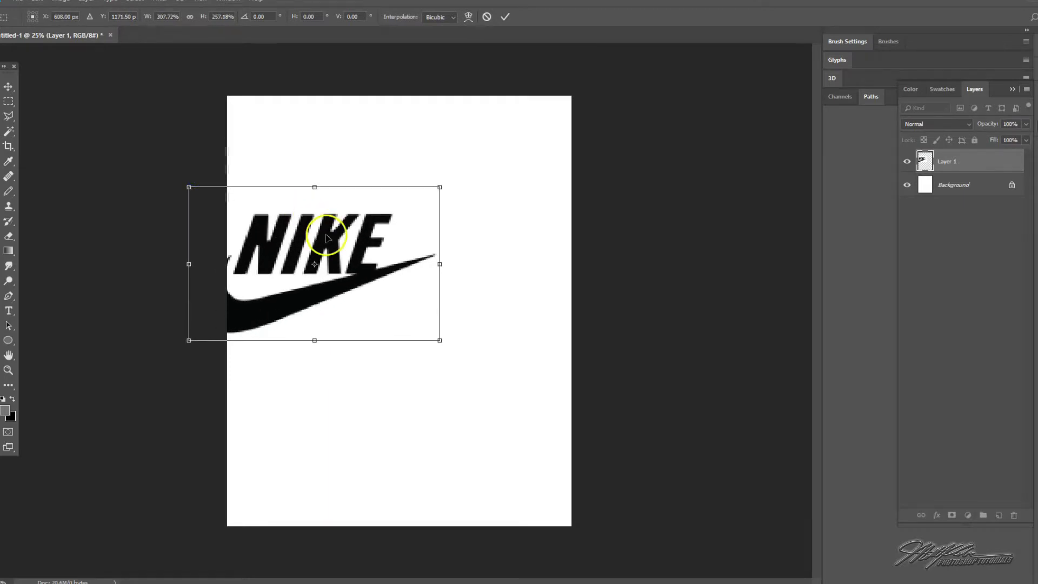
pyautogui.moveTo(324, 233); pyautogui.dragTo(376, 147)
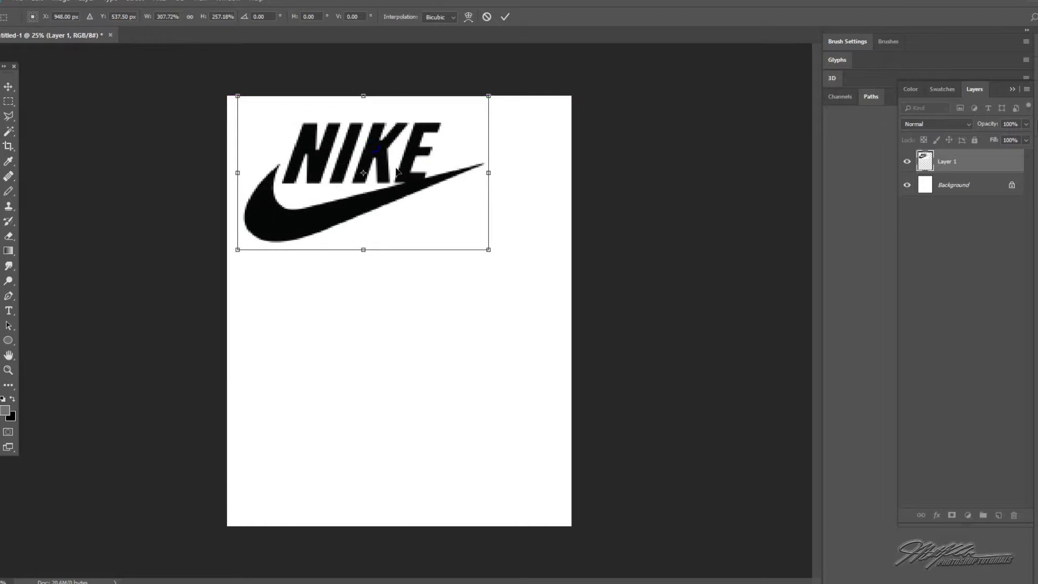
pyautogui.moveTo(489, 246); pyautogui.dragTo(466, 236)
pyautogui.moveTo(387, 174); pyautogui.dragTo(382, 187)
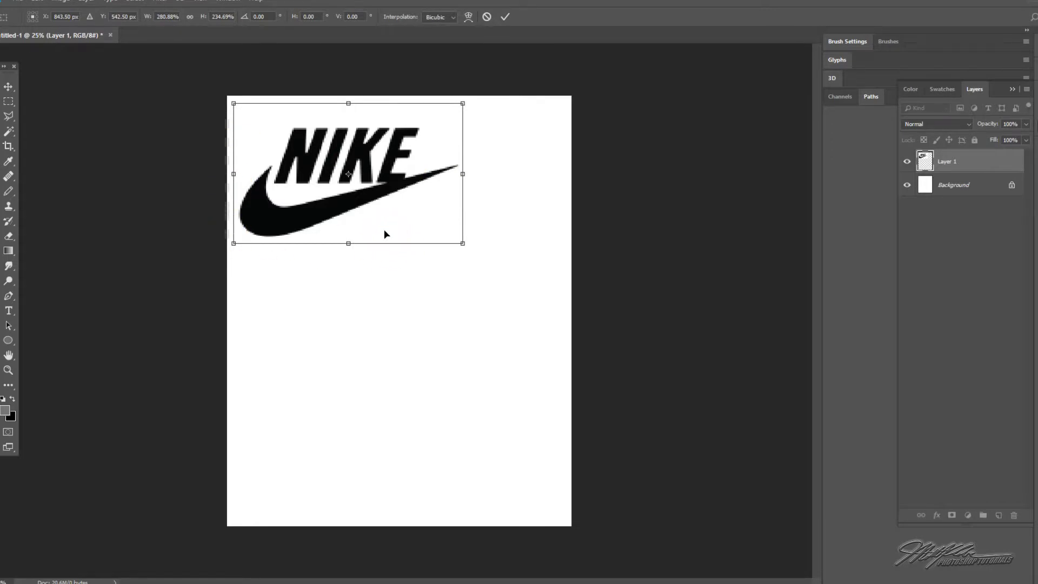
pyautogui.press('Return')
pyautogui.click(378, 188)
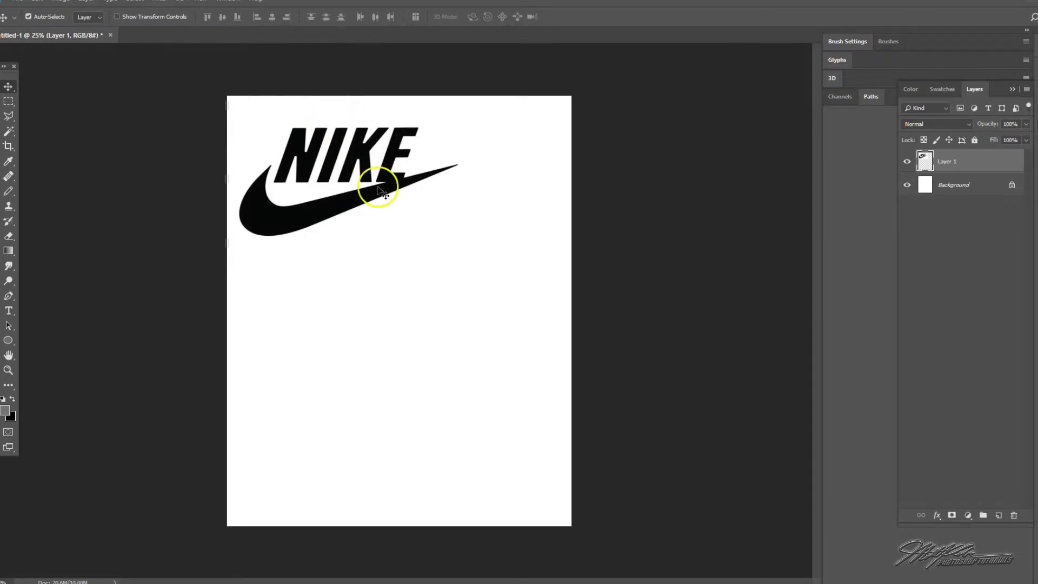
pyautogui.moveTo(291, 215); pyautogui.dragTo(295, 200)
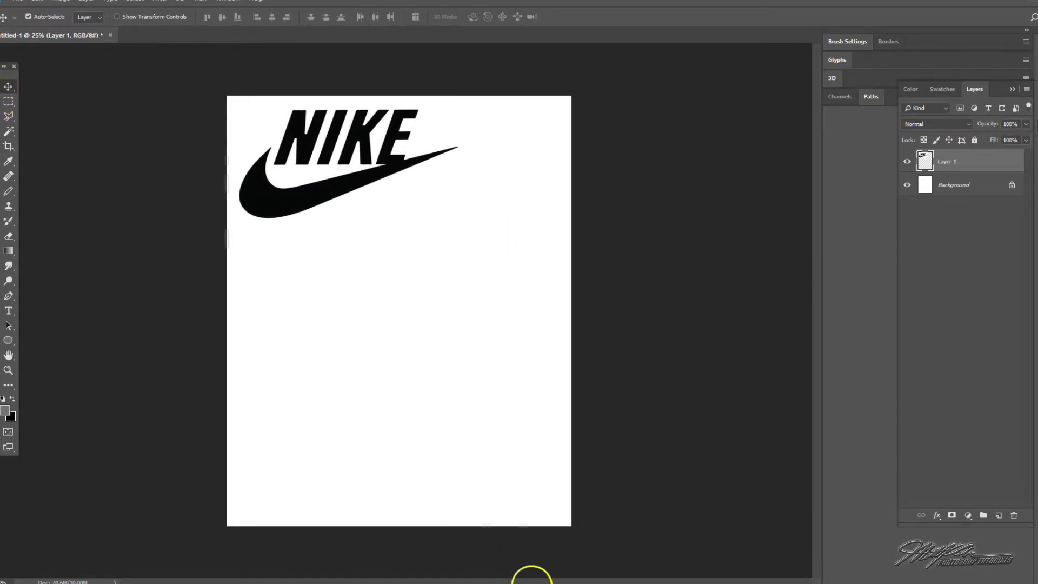
# Step: Switch to Chrome's In-N-Out Burger image results, preview the red KOAA.com logo and copy that image
pyautogui.moveTo(139, 580)
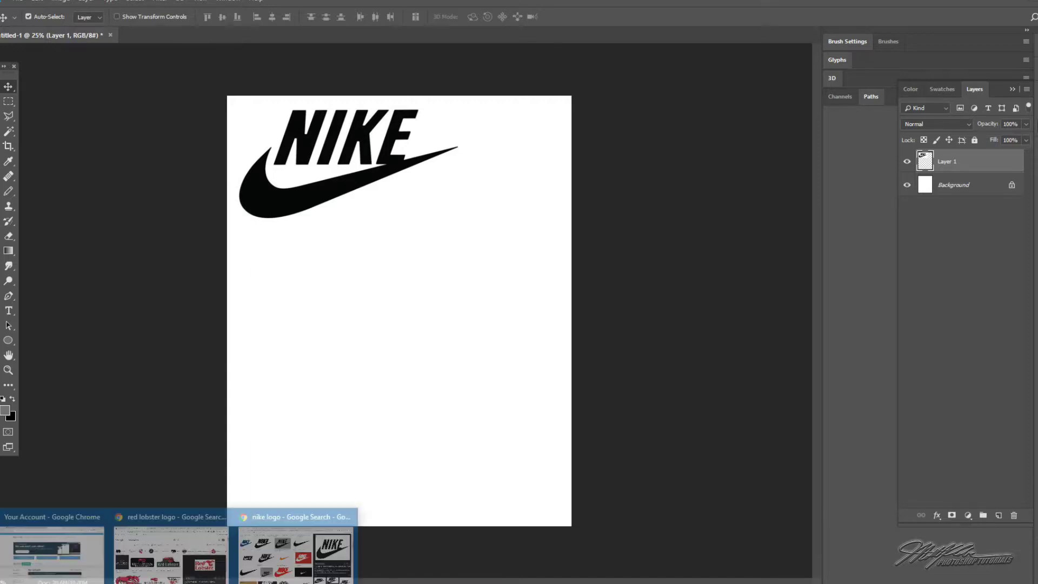
pyautogui.click(308, 545)
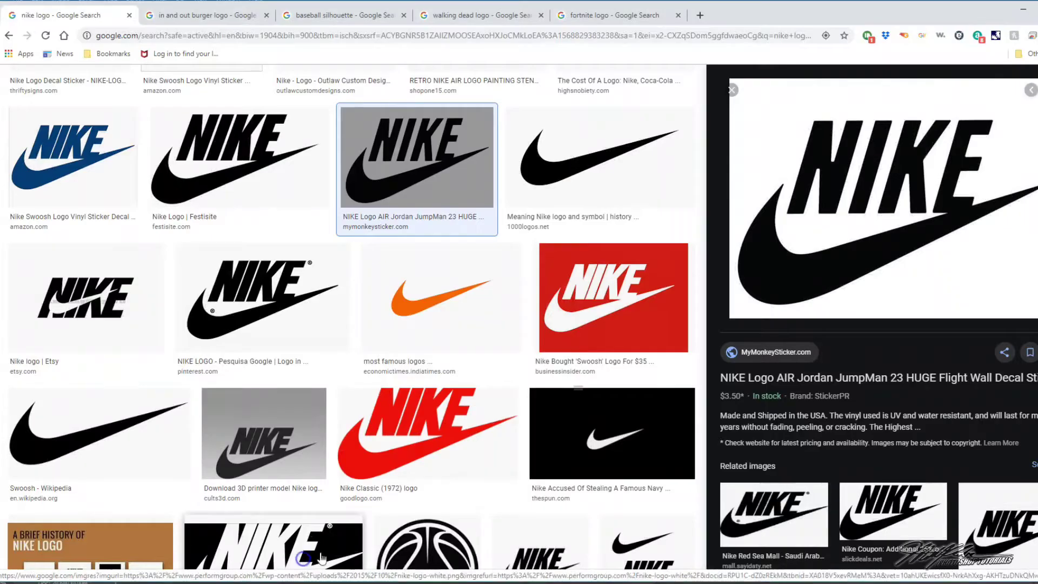
pyautogui.click(201, 19)
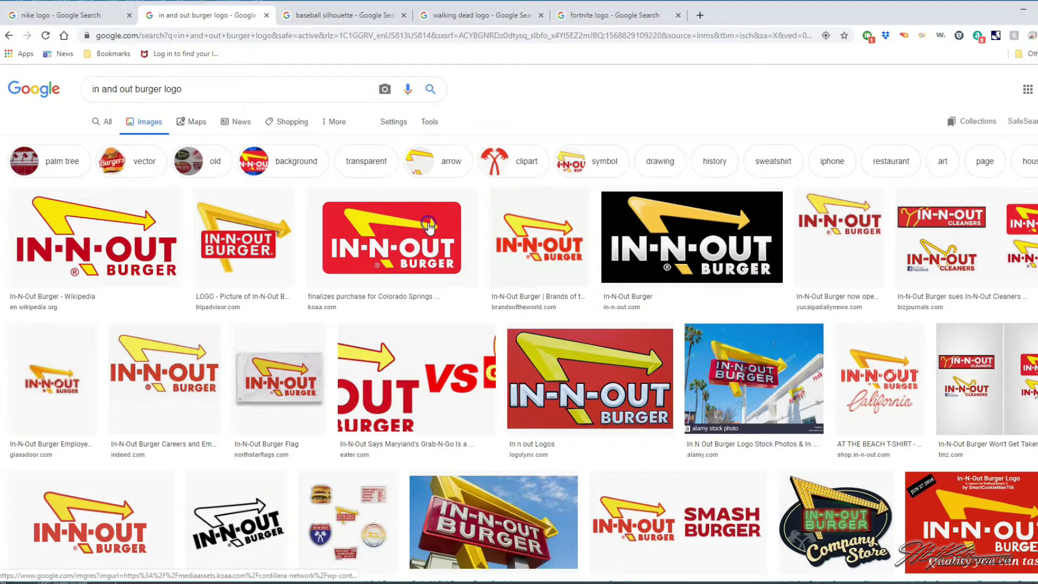
pyautogui.click(415, 241)
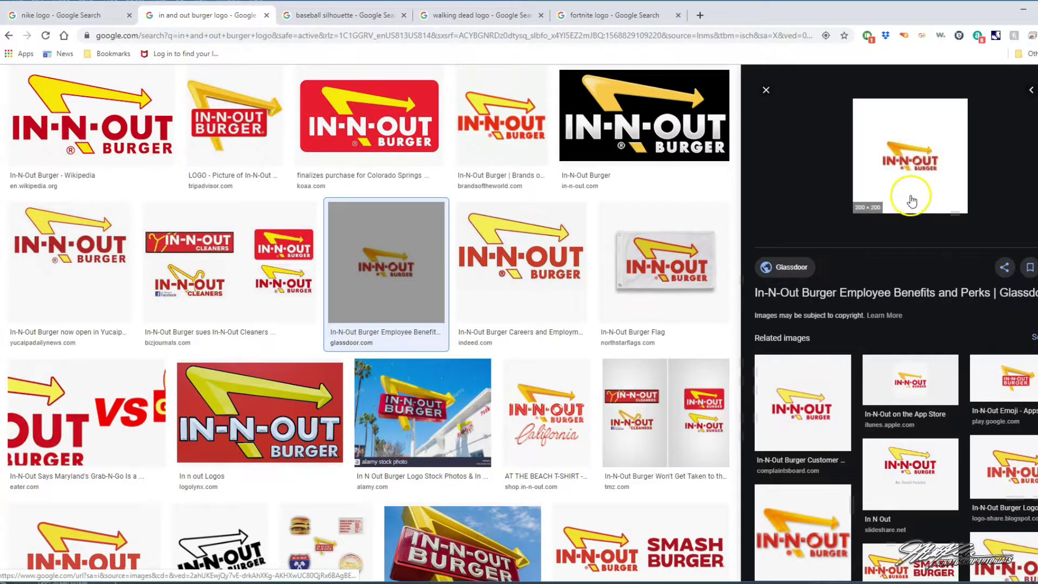
pyautogui.click(328, 107)
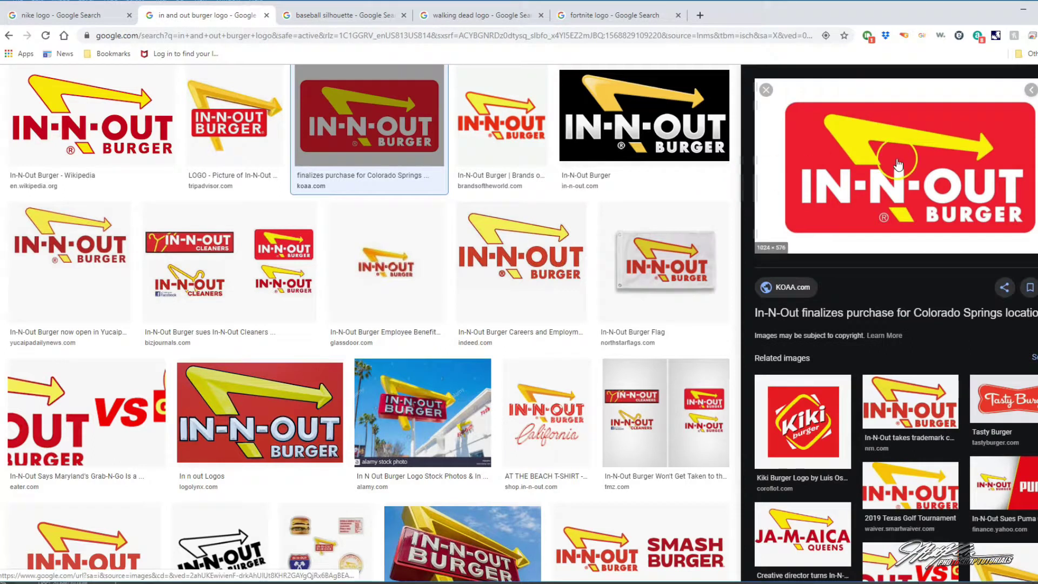
pyautogui.rightClick(897, 160)
pyautogui.click(919, 292)
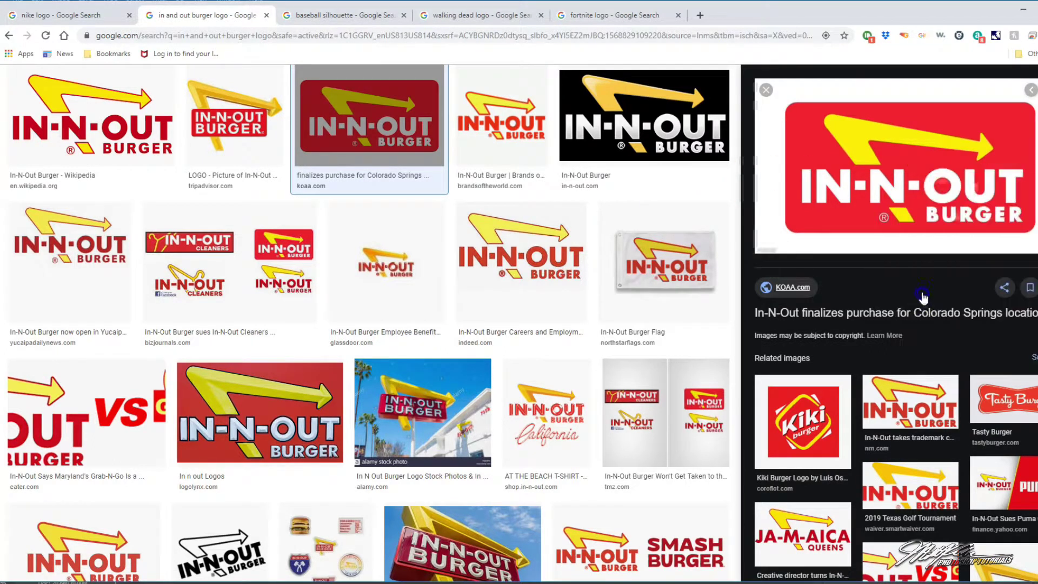
# Step: Paste the copied In-N-Out logo into the Photoshop document and scale it to about 194% below the Nike logo
pyautogui.hotkey('alt', 'Tab')
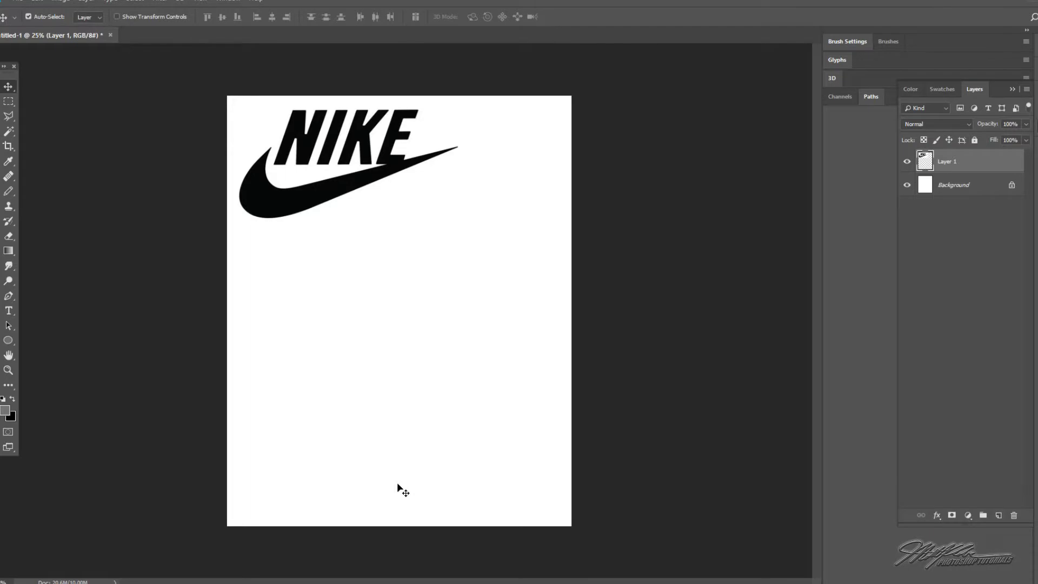
pyautogui.press('ctrl')
pyautogui.hotkey('ctrl', 'v')
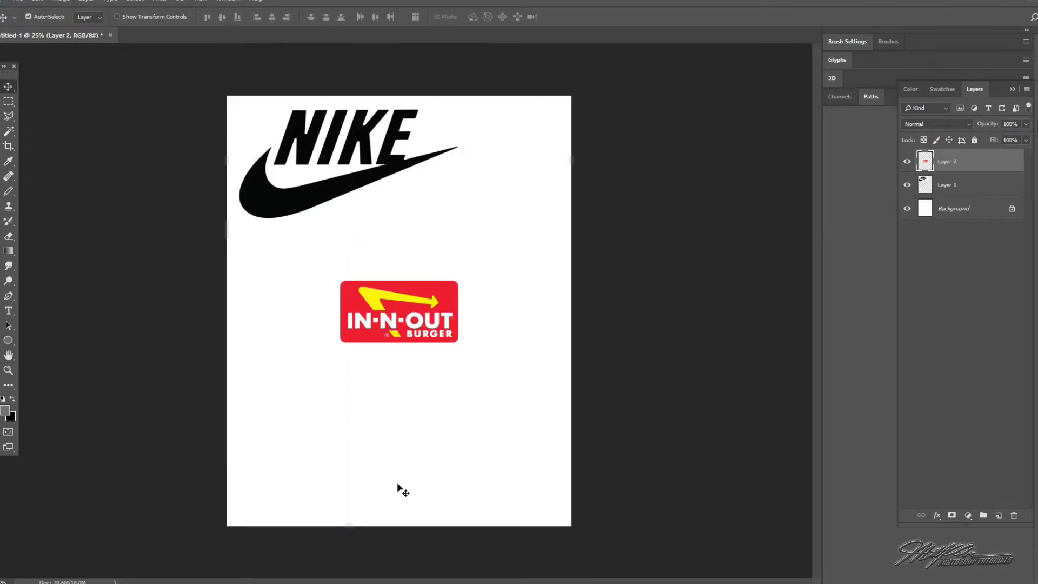
pyautogui.press('ctrl')
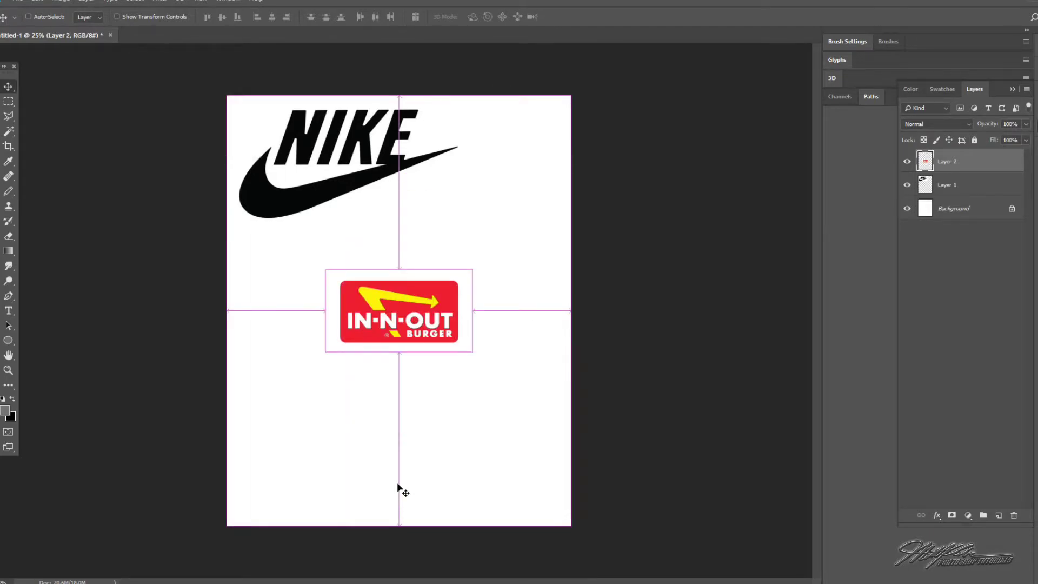
pyautogui.hotkey('ctrl', 't')
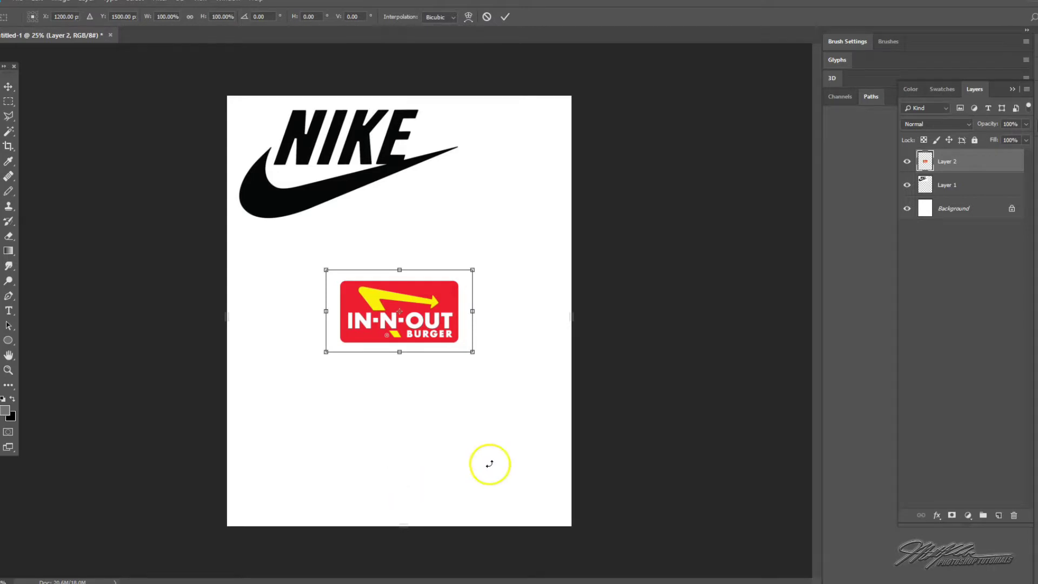
pyautogui.moveTo(472, 351); pyautogui.dragTo(589, 464)
pyautogui.moveTo(554, 393); pyautogui.dragTo(439, 350)
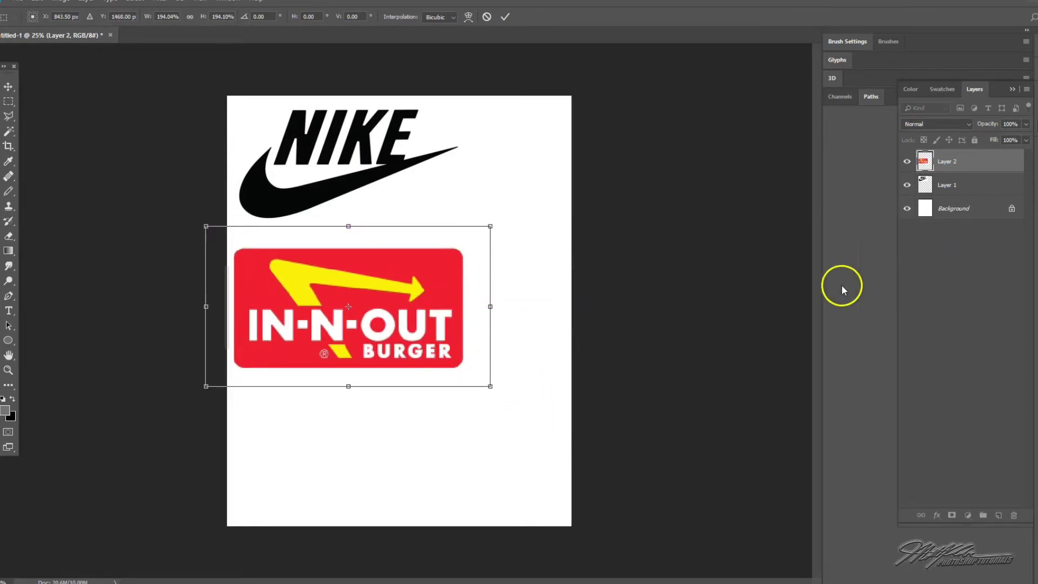
pyautogui.moveTo(422, 285); pyautogui.dragTo(456, 277)
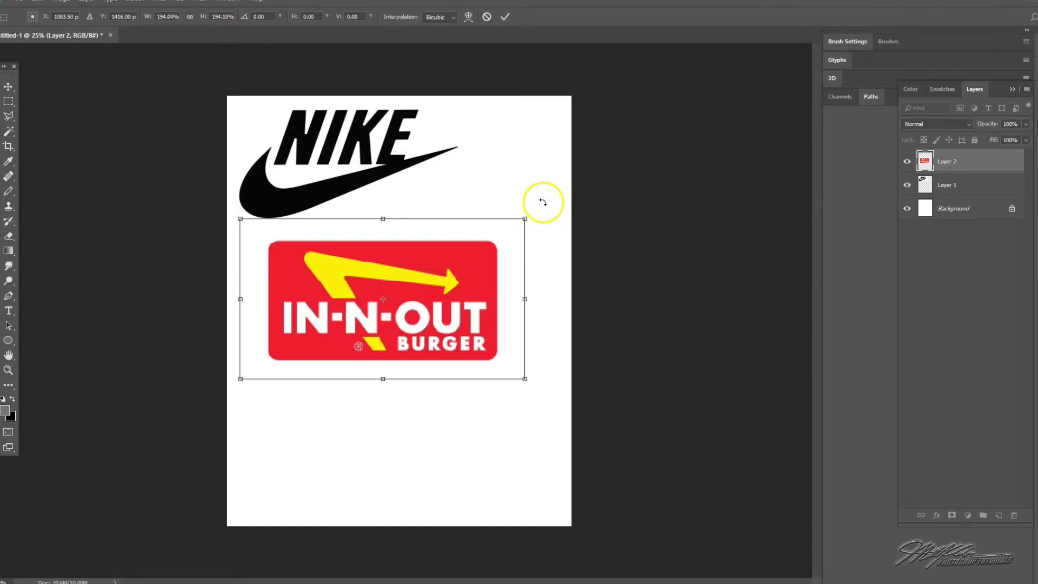
# Step: Rotate the In-N-Out logo to about -89.6° and move it to the page's upper-right corner
pyautogui.moveTo(542, 201); pyautogui.dragTo(301, 146)
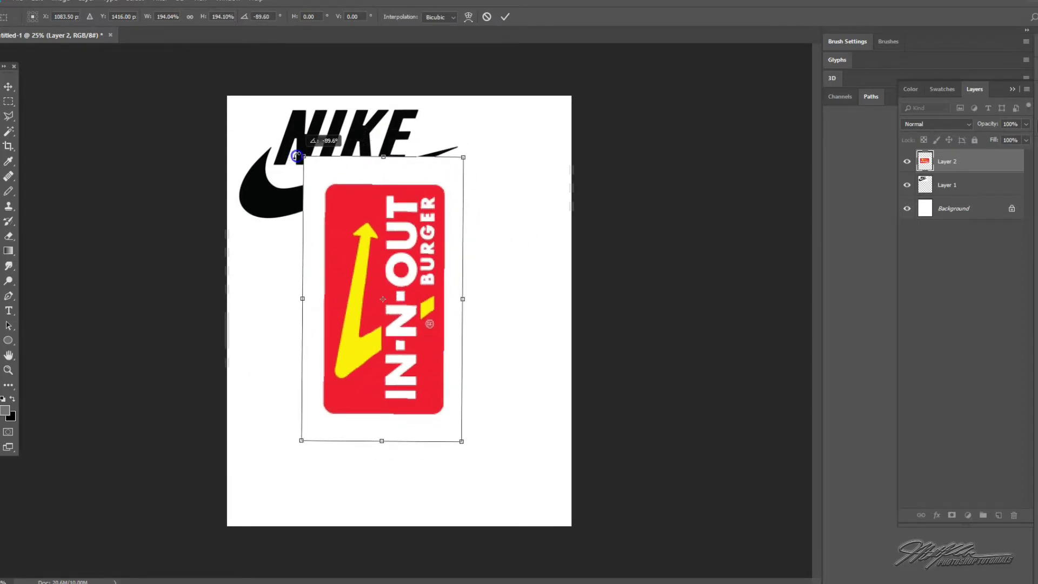
pyautogui.moveTo(385, 253); pyautogui.dragTo(505, 194)
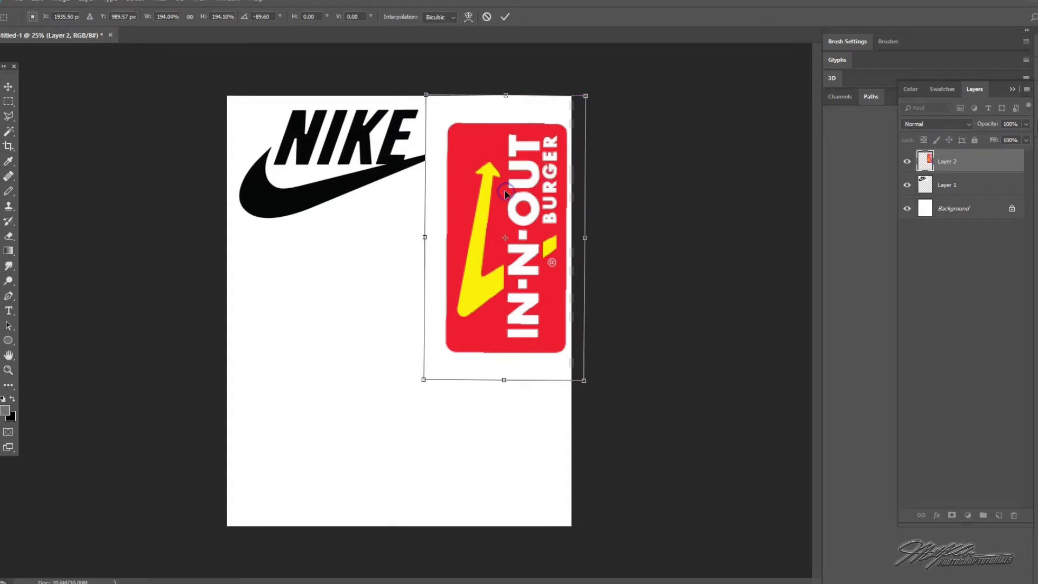
pyautogui.press('Return')
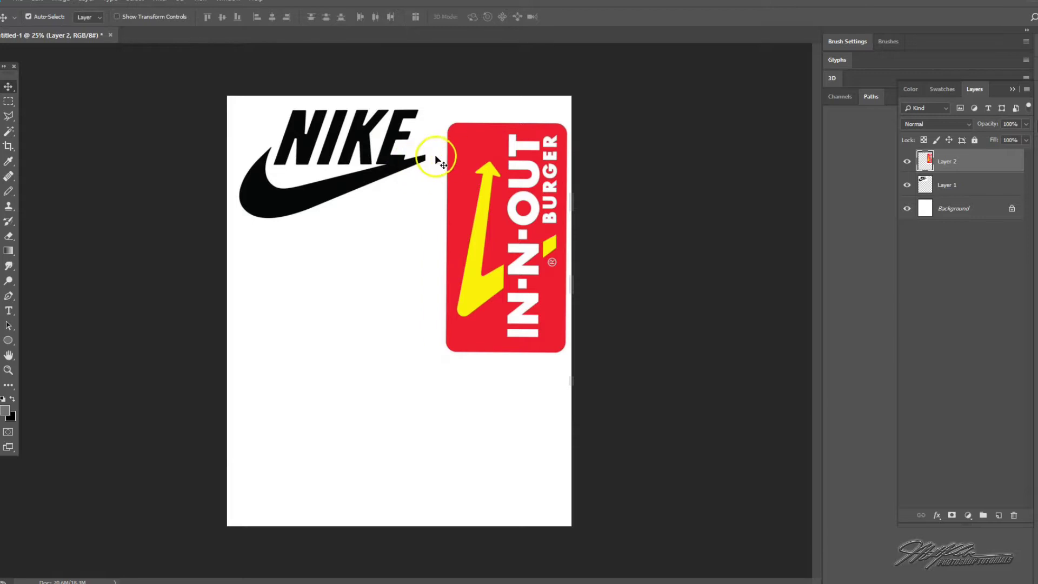
# Step: Put the In-N-Out layer beneath the Nike layer and scale the Nike logo to about 92% so it clears the red logo
pyautogui.moveTo(925, 162); pyautogui.dragTo(970, 190)
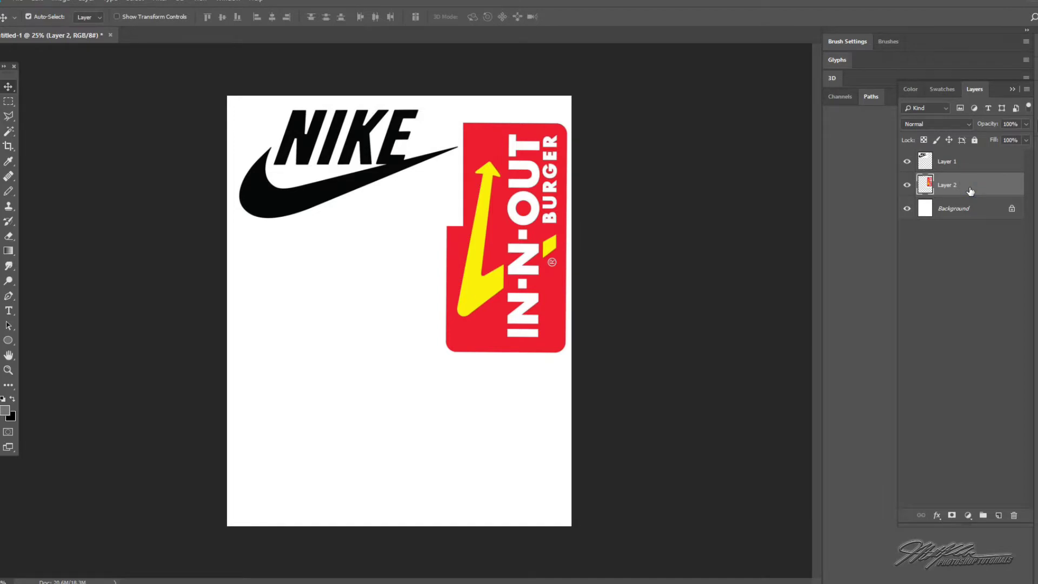
pyautogui.click(966, 163)
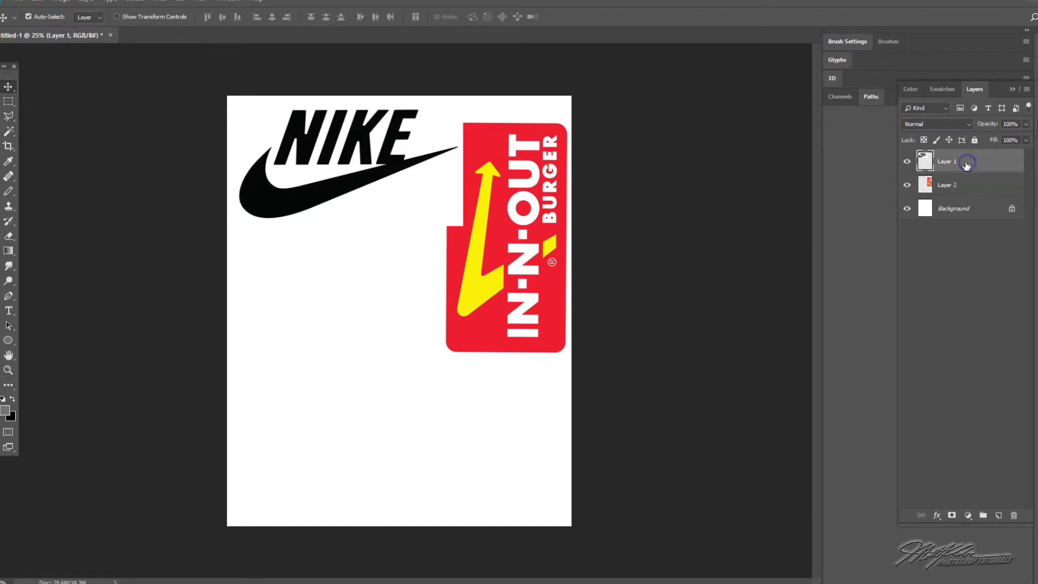
pyautogui.click(47, 2)
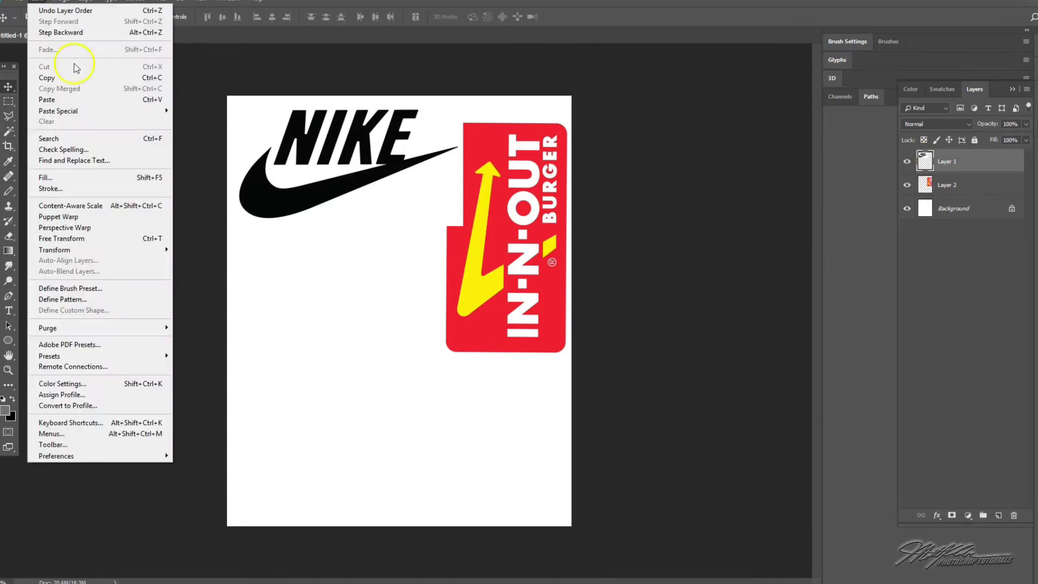
pyautogui.click(107, 240)
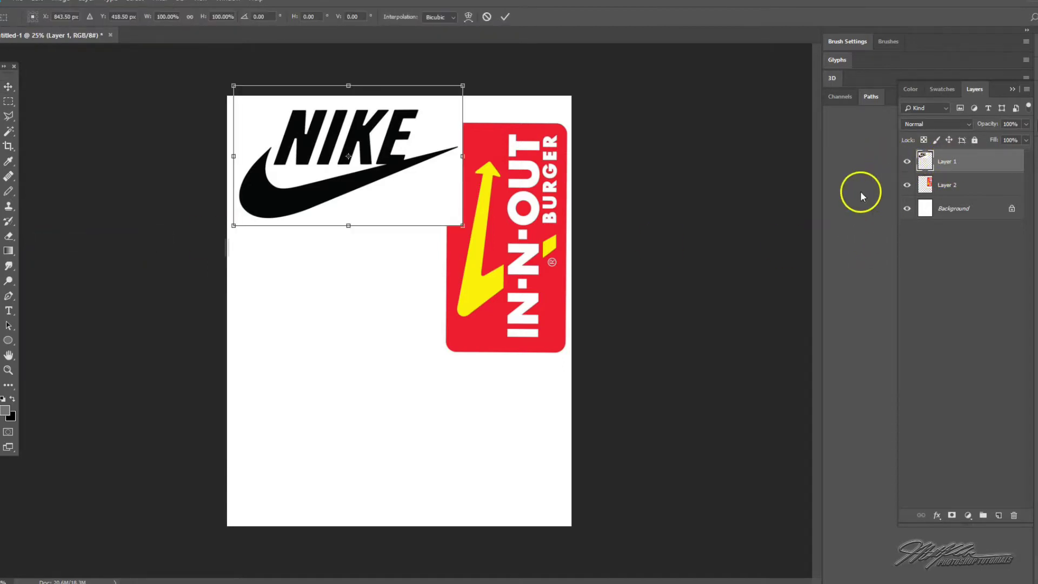
pyautogui.moveTo(460, 225); pyautogui.dragTo(446, 209)
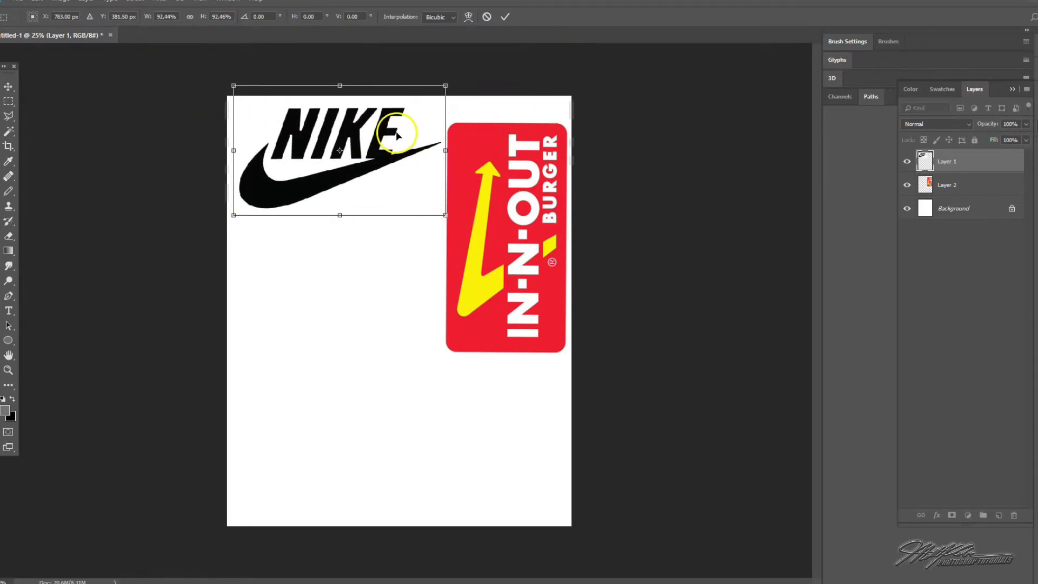
pyautogui.press('Return')
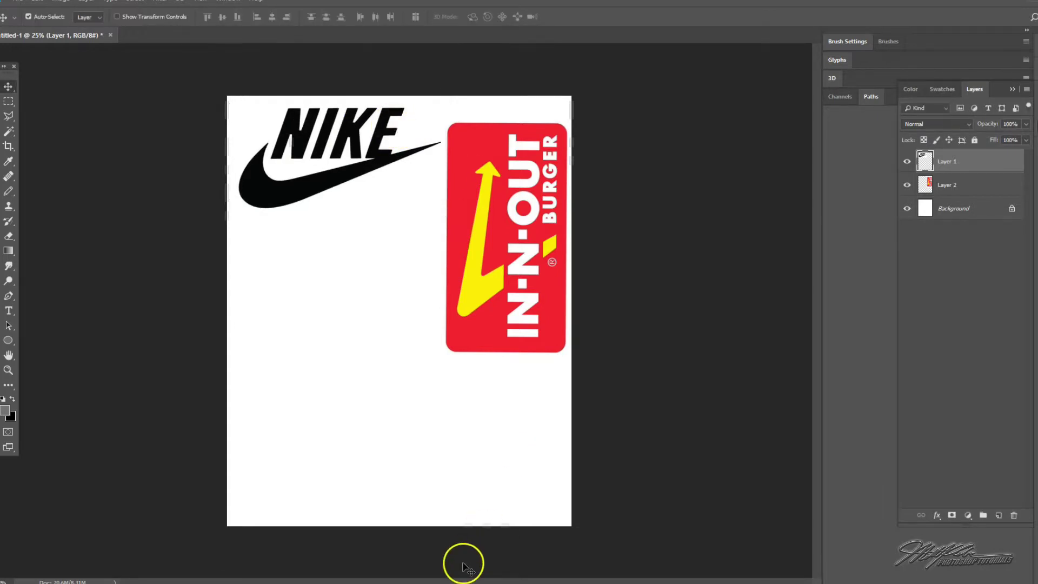
# Step: Switch to Chrome's baseball silhouette image results and copy the previewed Pinterest silhouette of the swinging batter
pyautogui.moveTo(138, 581)
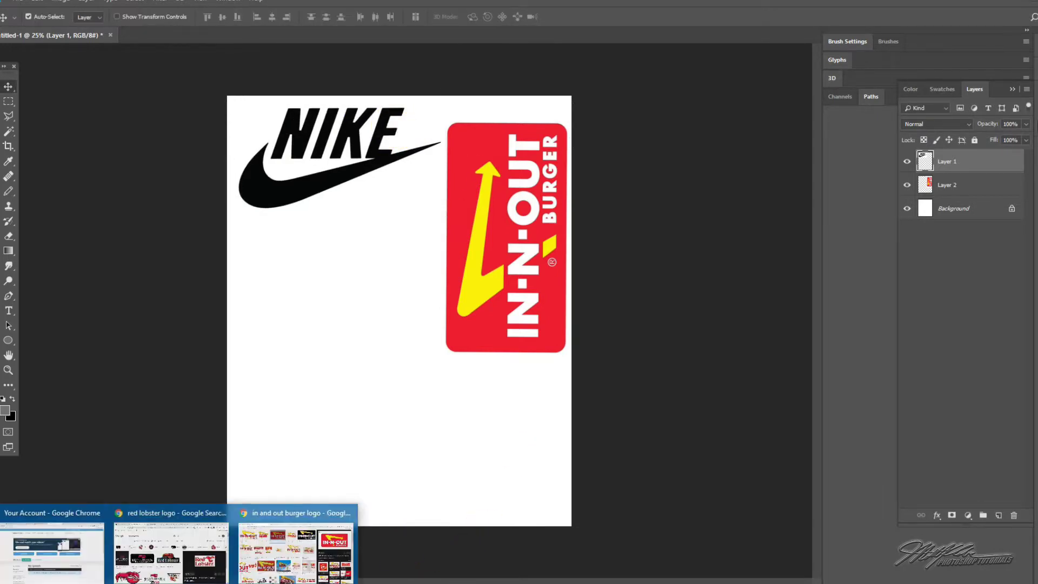
pyautogui.click(291, 546)
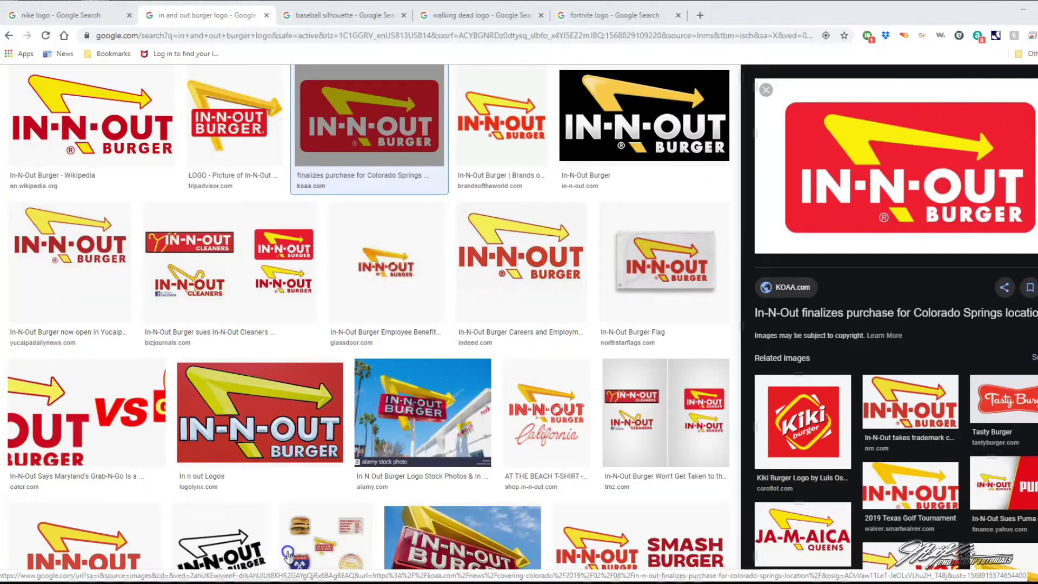
pyautogui.click(372, 15)
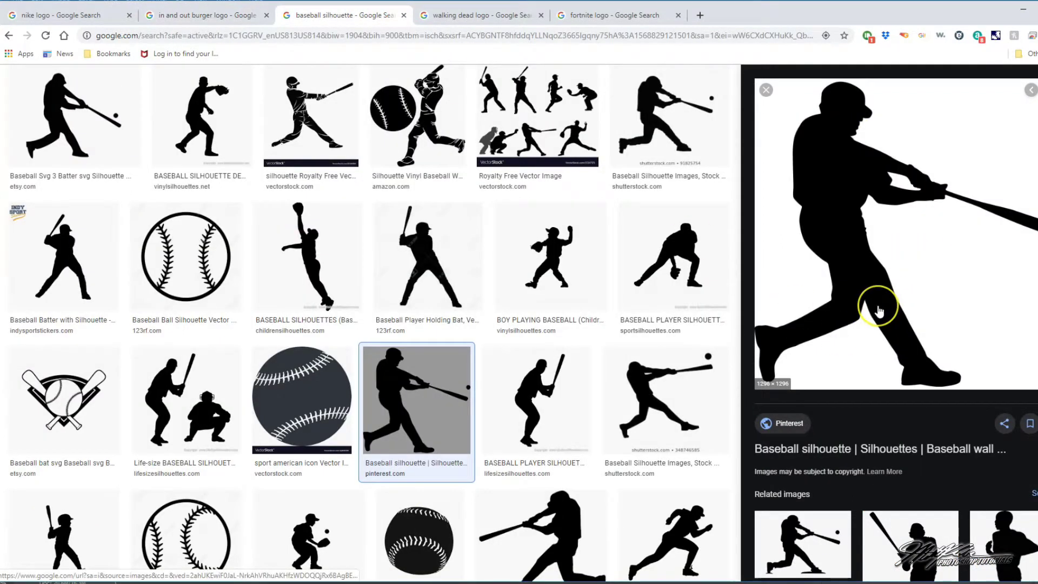
pyautogui.scroll(3, 366, 181)
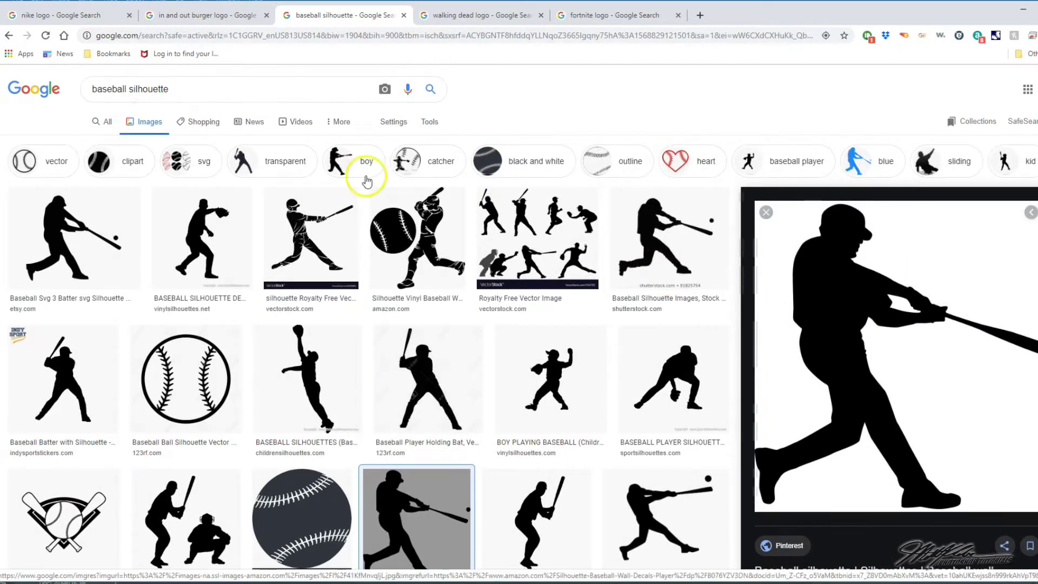
pyautogui.scroll(-2, 700, 373)
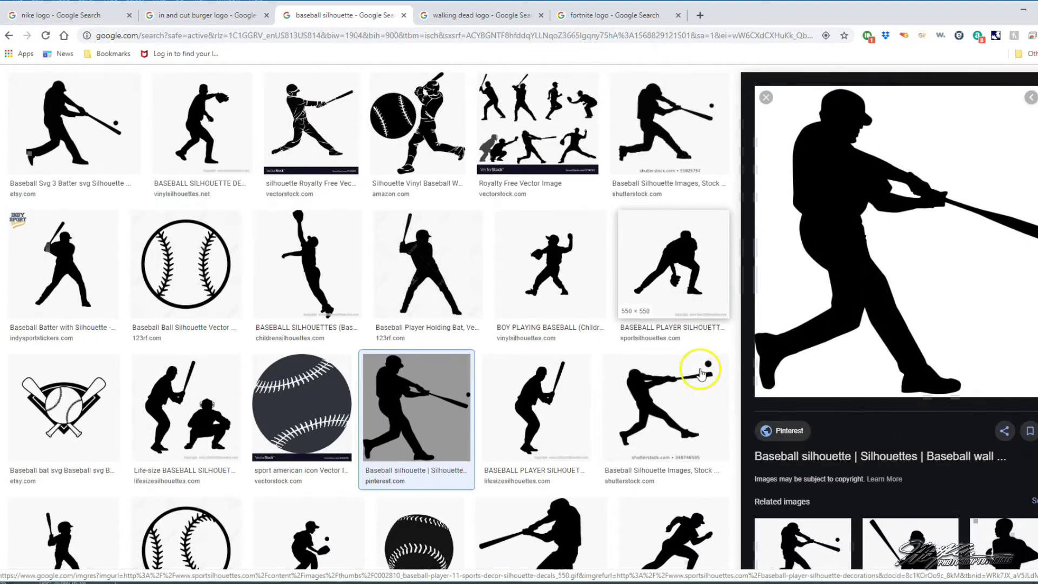
pyautogui.rightClick(850, 224)
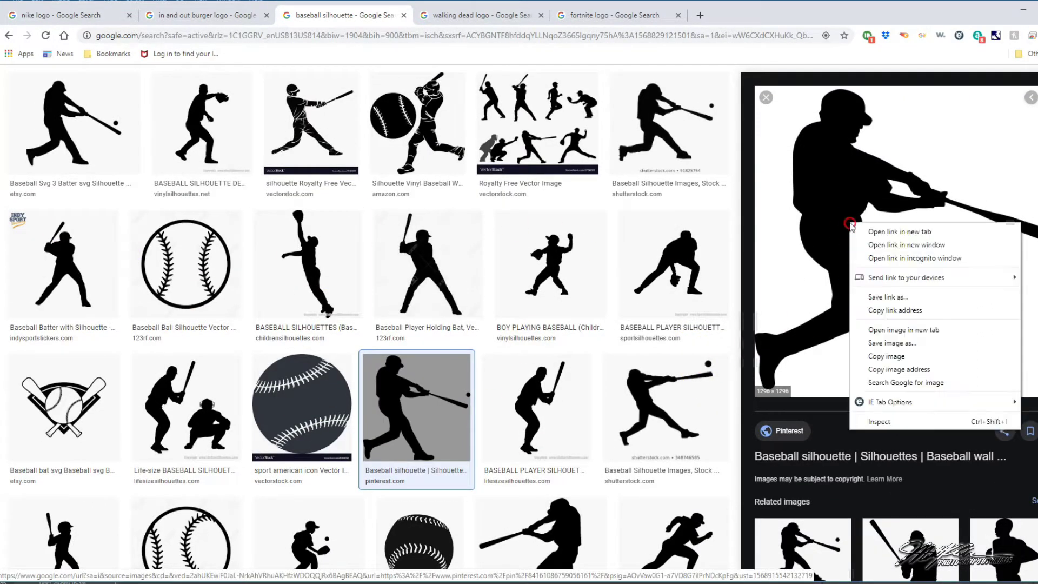
pyautogui.click(889, 359)
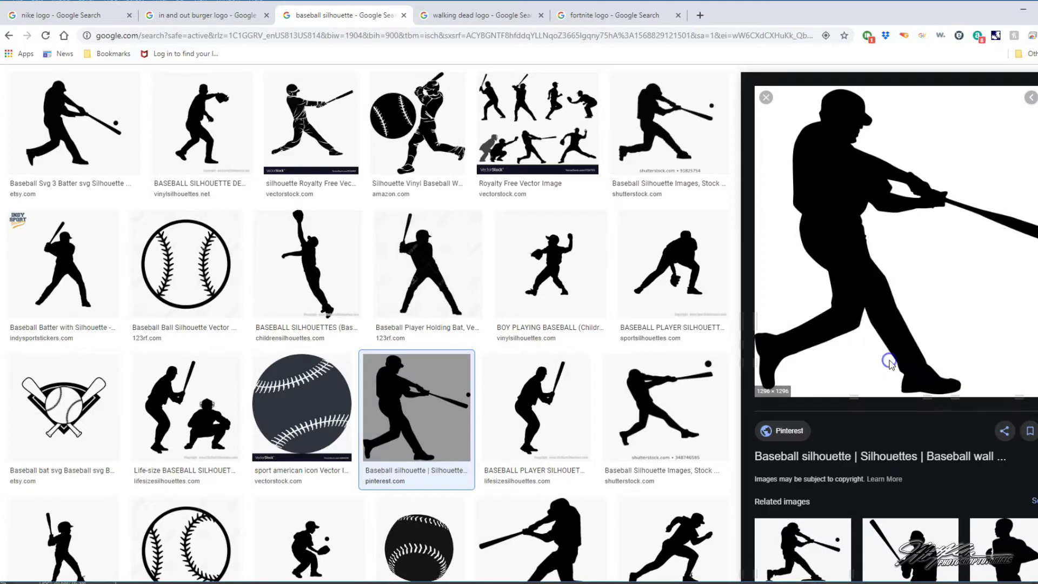
# Step: Switch back to Photoshop, paste the batter silhouette and move it beneath the Nike logo, clear of the In-N-Out logo
pyautogui.click(346, 576)
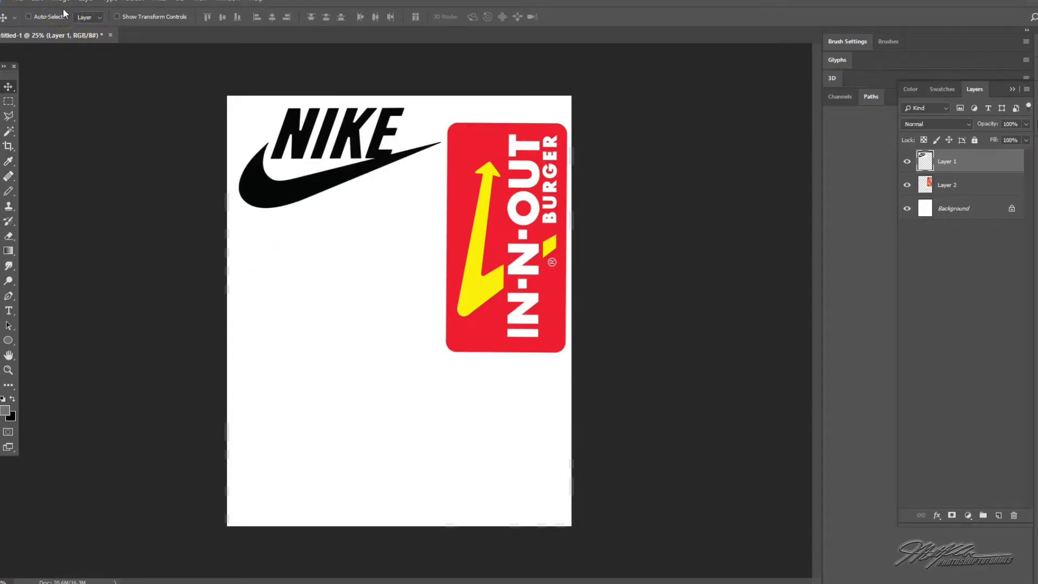
pyautogui.hotkey('ctrl', 'v')
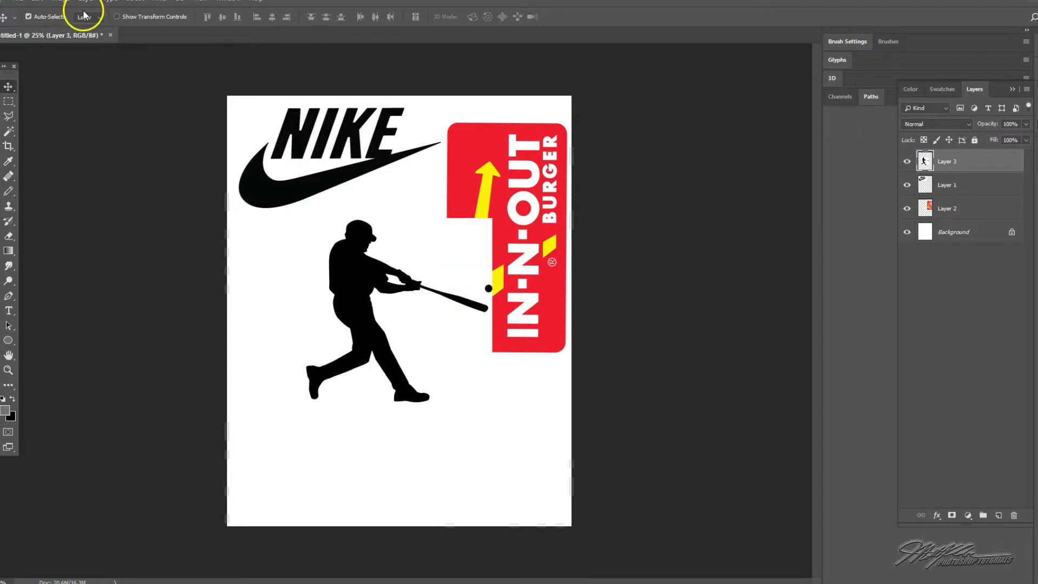
pyautogui.hotkey('ctrl', 't')
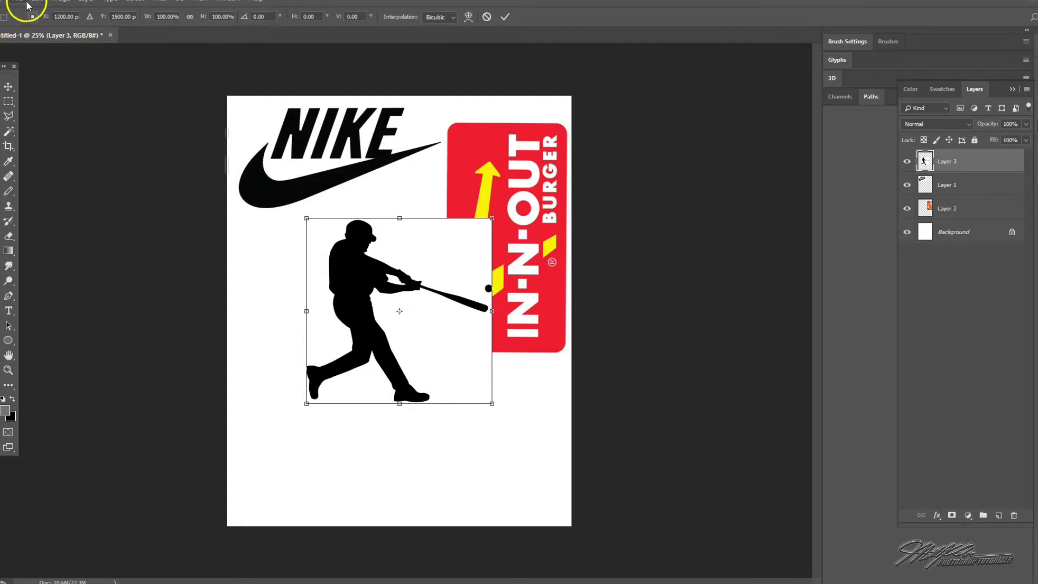
pyautogui.moveTo(438, 273); pyautogui.dragTo(369, 273)
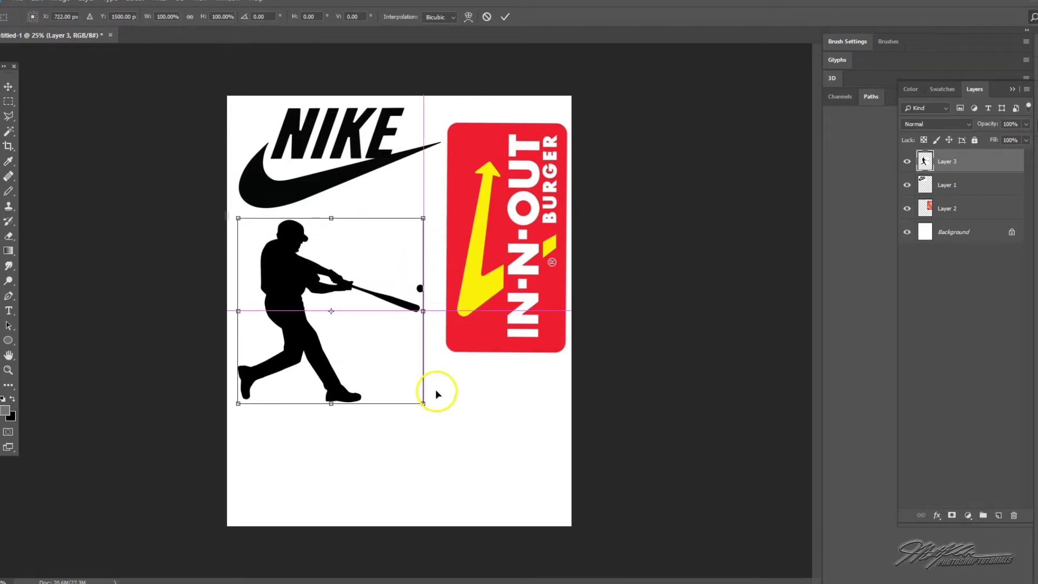
pyautogui.press('Return')
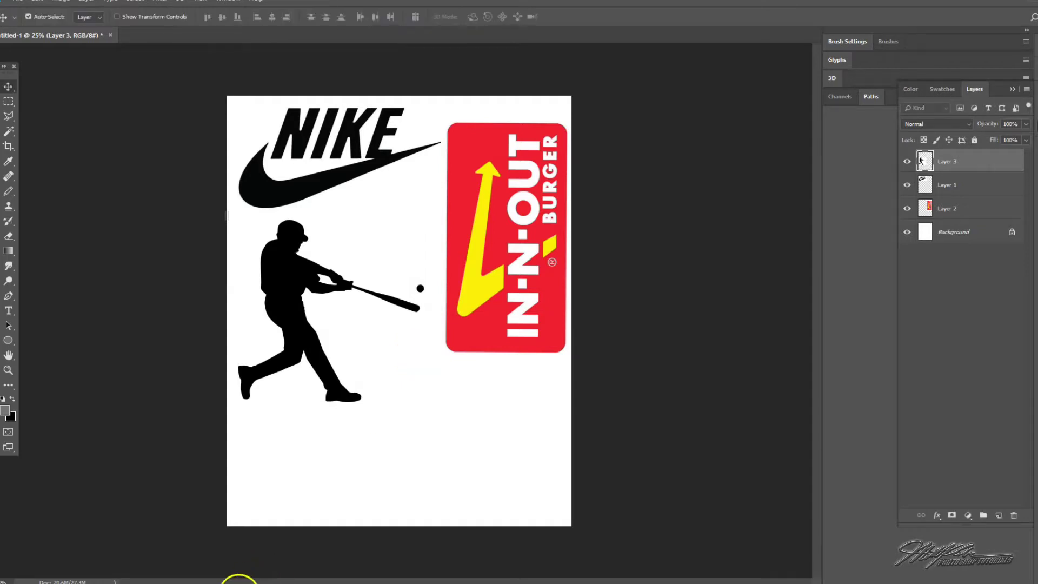
# Step: Switch to Chrome's Walking Dead logo image results and copy the previewed Amazon.com Rick Grimes gun and hat logo
pyautogui.click(325, 548)
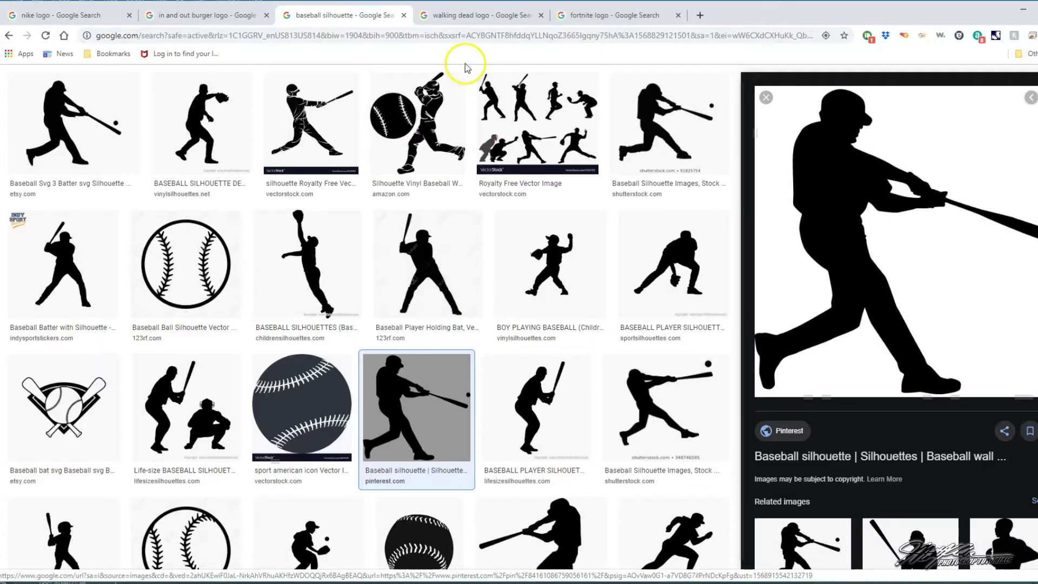
pyautogui.click(470, 22)
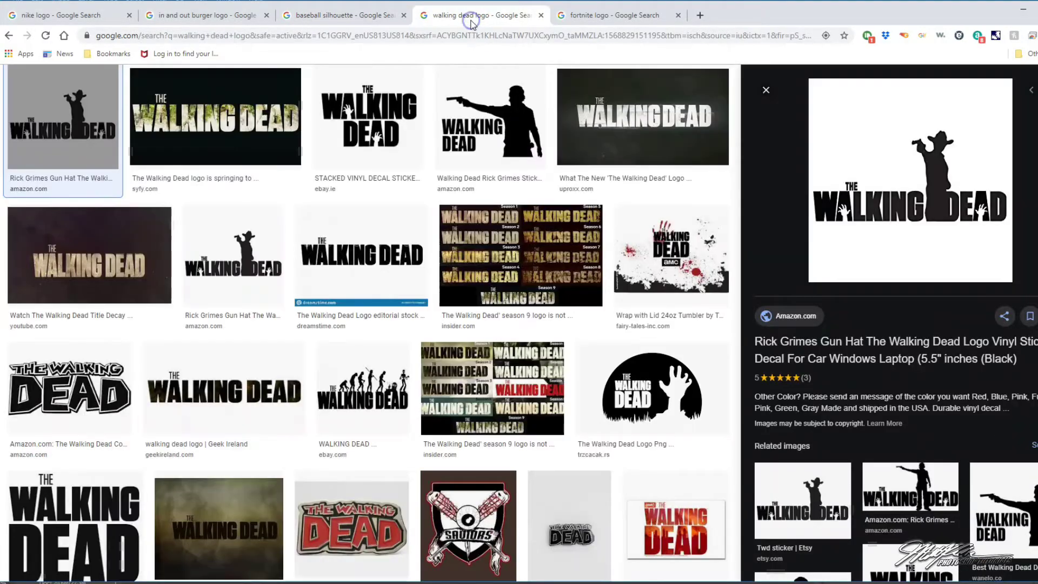
pyautogui.rightClick(895, 167)
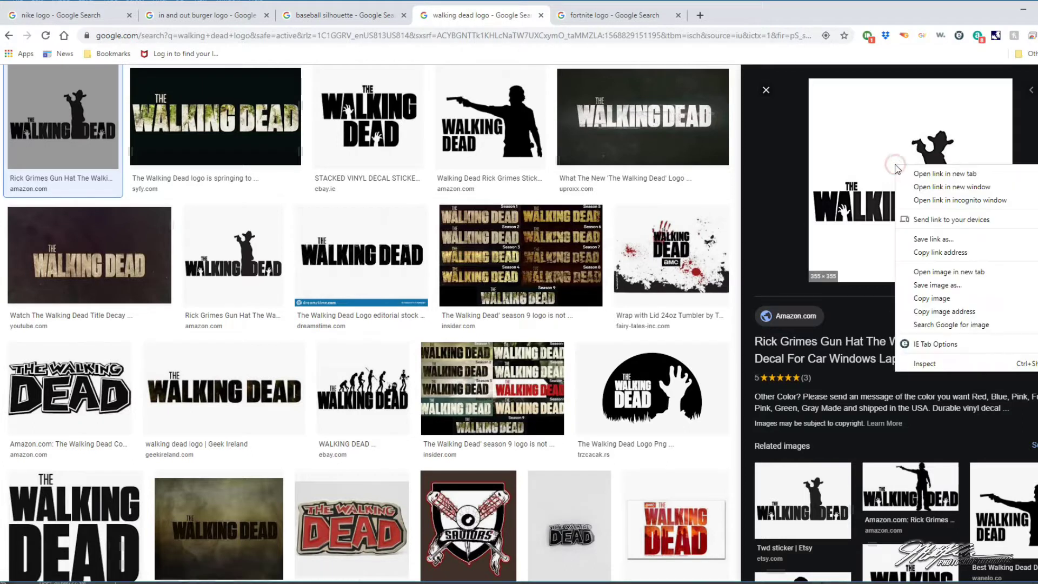
pyautogui.click(905, 301)
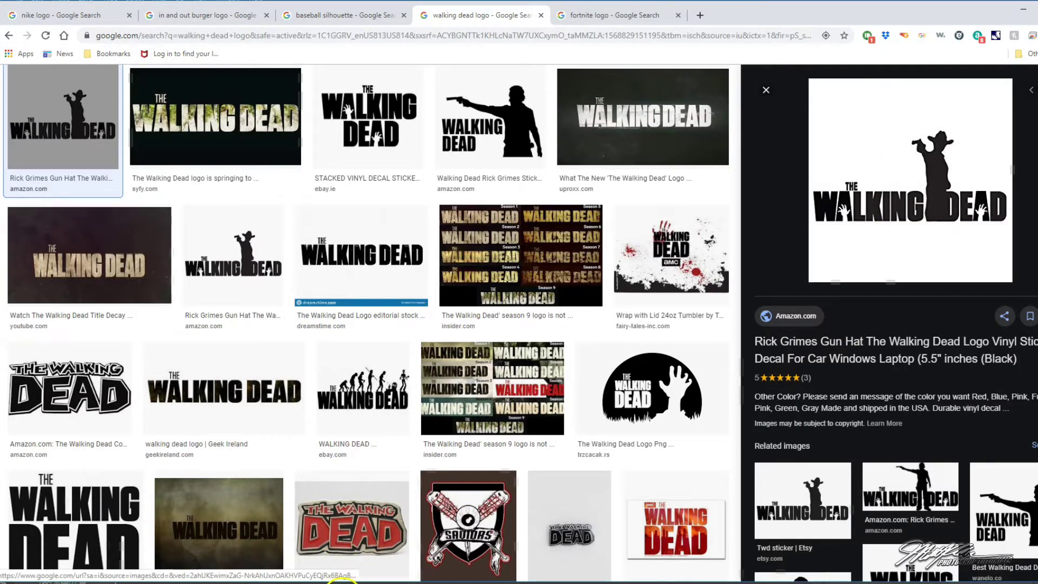
# Step: Paste the Walking Dead logo into the Photoshop document, scale it to about 346% and move it to the page's lower-right area
pyautogui.click(343, 583)
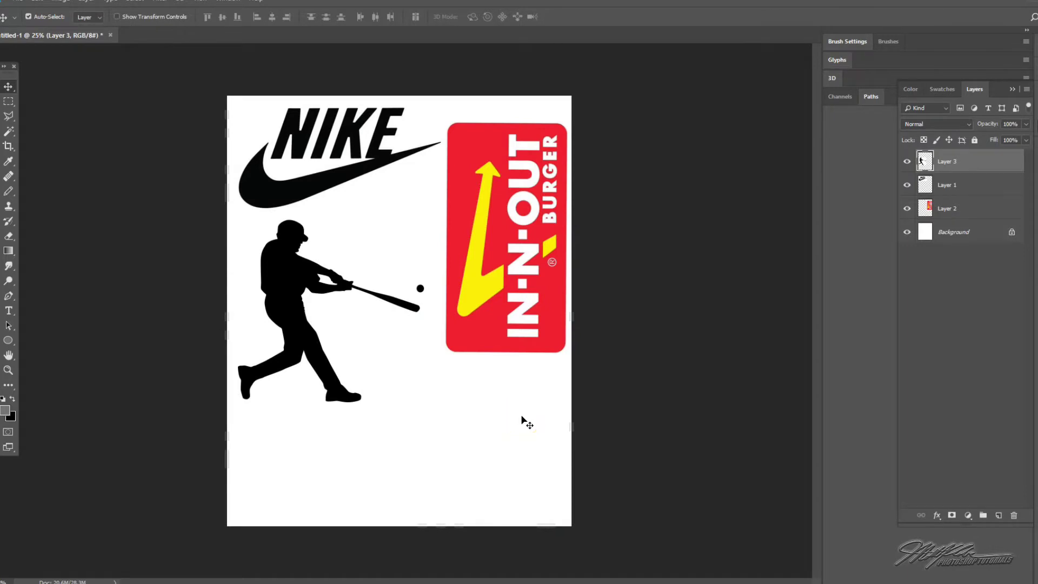
pyautogui.press('ctrl')
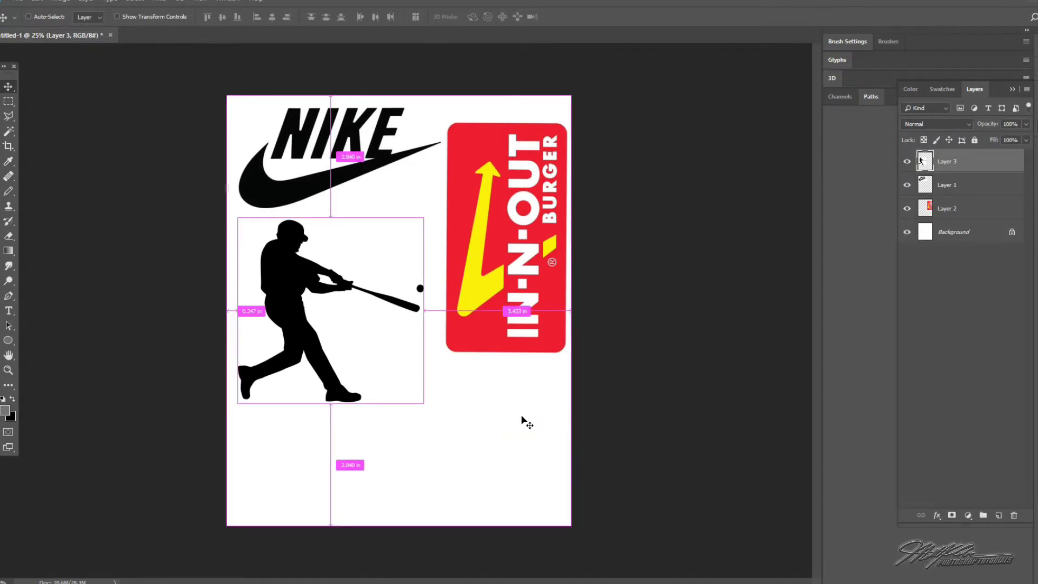
pyautogui.hotkey('ctrl', 'v')
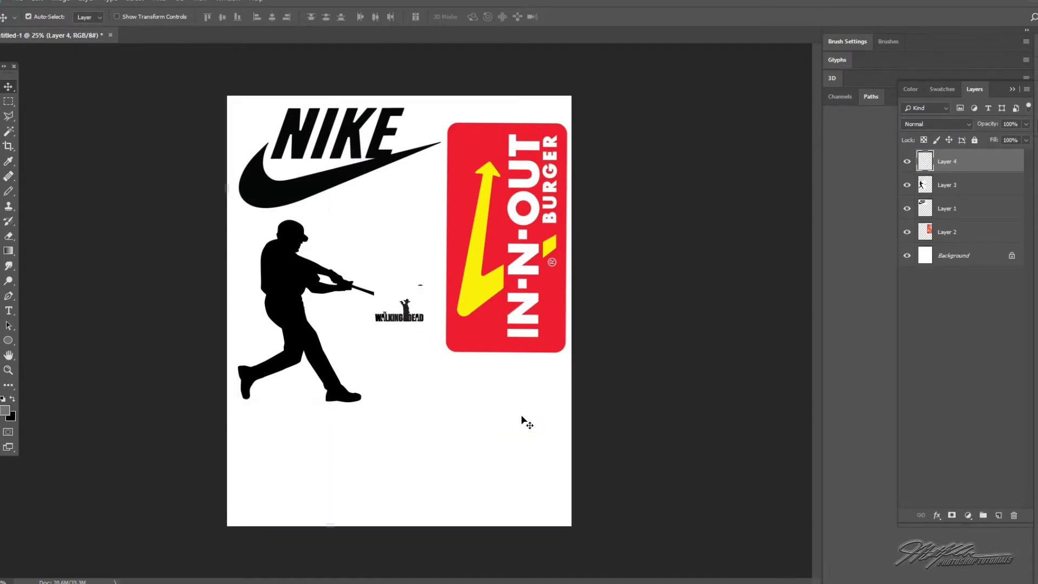
pyautogui.press('ctrl')
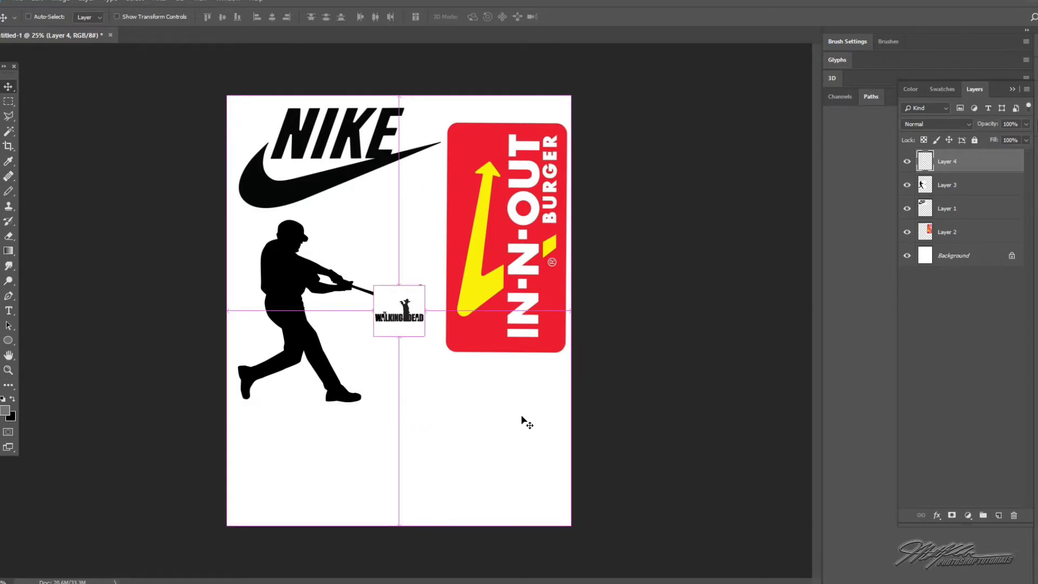
pyautogui.hotkey('ctrl', 't')
pyautogui.moveTo(423, 336); pyautogui.dragTo(531, 475)
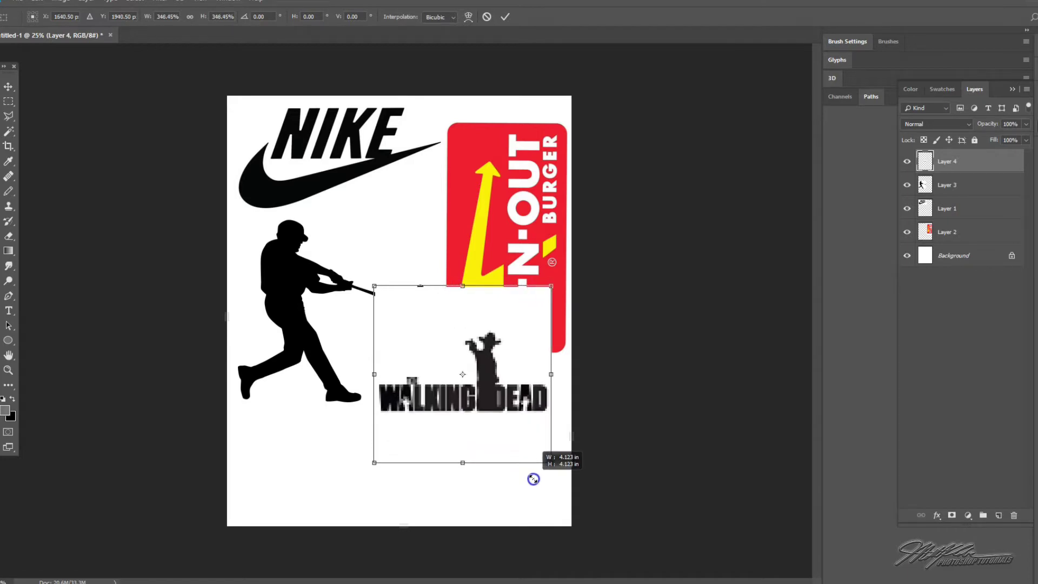
pyautogui.moveTo(519, 384); pyautogui.dragTo(531, 432)
pyautogui.press('Return')
pyautogui.click(506, 448)
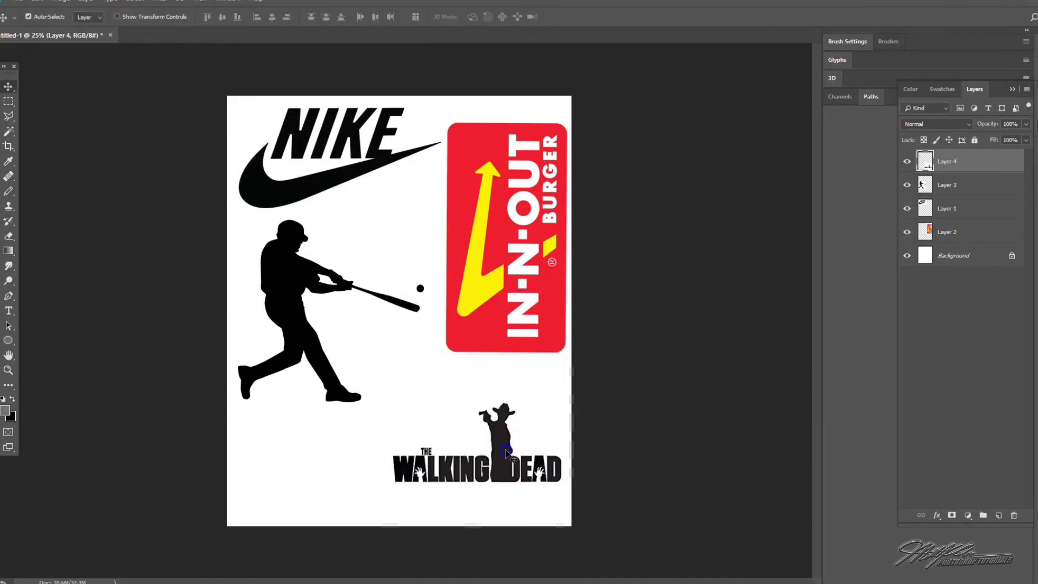
# Step: Enlarge the Walking Dead logo by about 168% and place it across the bottom of the page
pyautogui.hotkey('ctrl', 't')
pyautogui.moveTo(388, 534); pyautogui.dragTo(318, 562)
pyautogui.moveTo(566, 358); pyautogui.dragTo(622, 279)
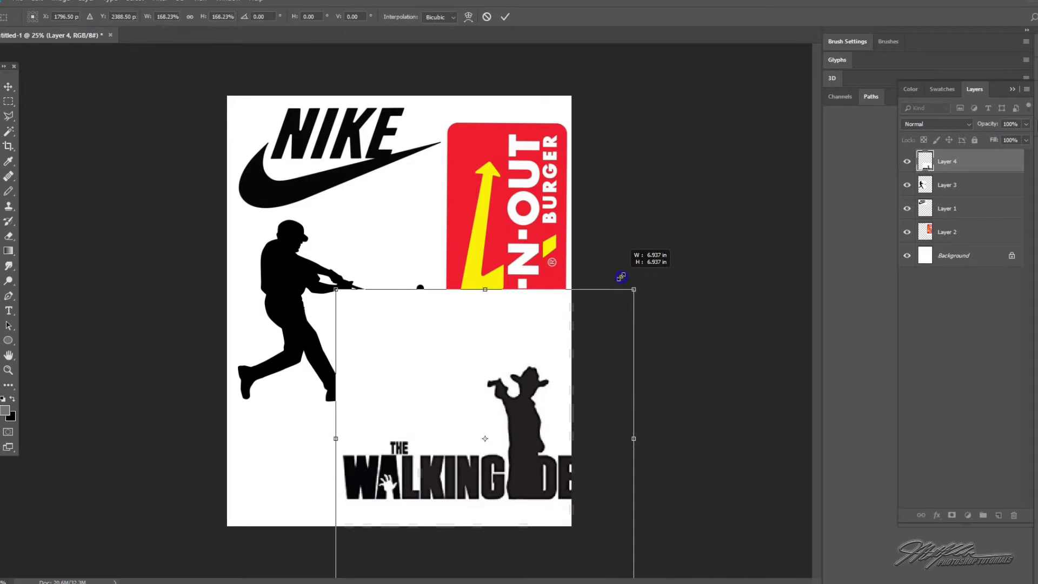
pyautogui.moveTo(540, 395); pyautogui.dragTo(472, 387)
pyautogui.press('Return')
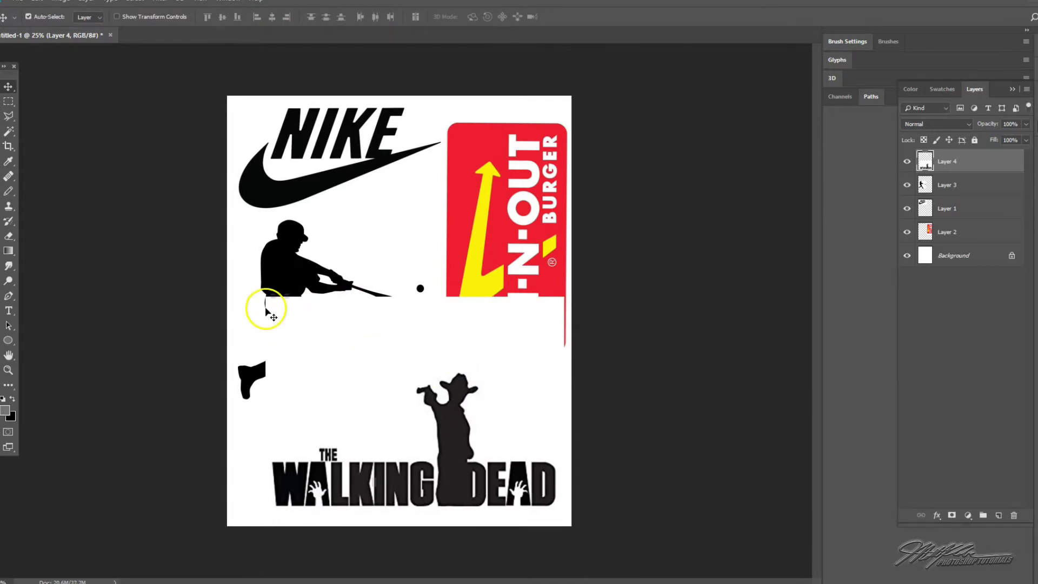
# Step: Put the Walking Dead layer directly above the background layer and move the In-N-Out logo slightly up to uncover the figure's hat
pyautogui.click(954, 165)
pyautogui.moveTo(966, 166); pyautogui.dragTo(975, 239)
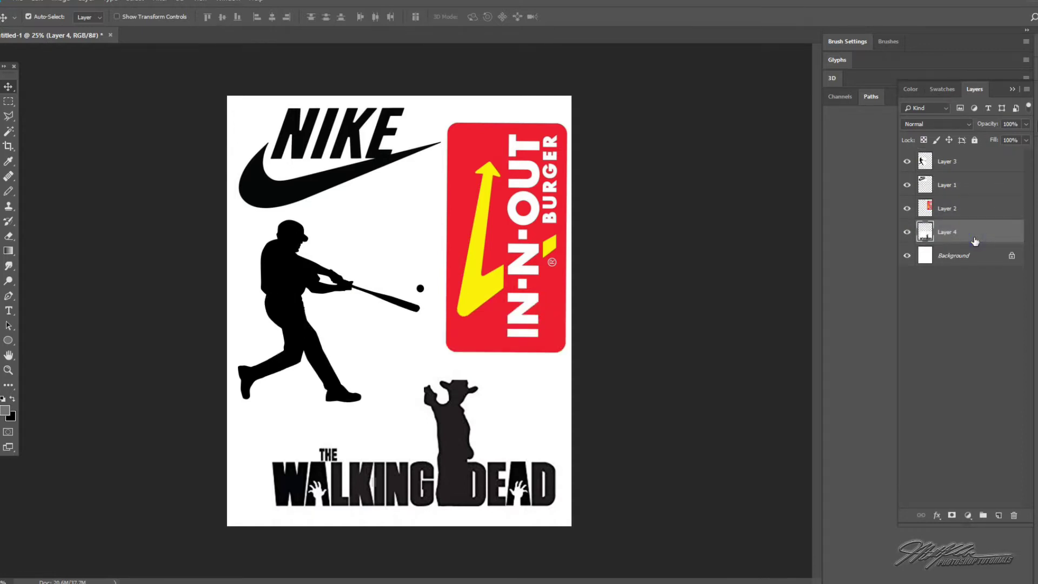
pyautogui.click(946, 209)
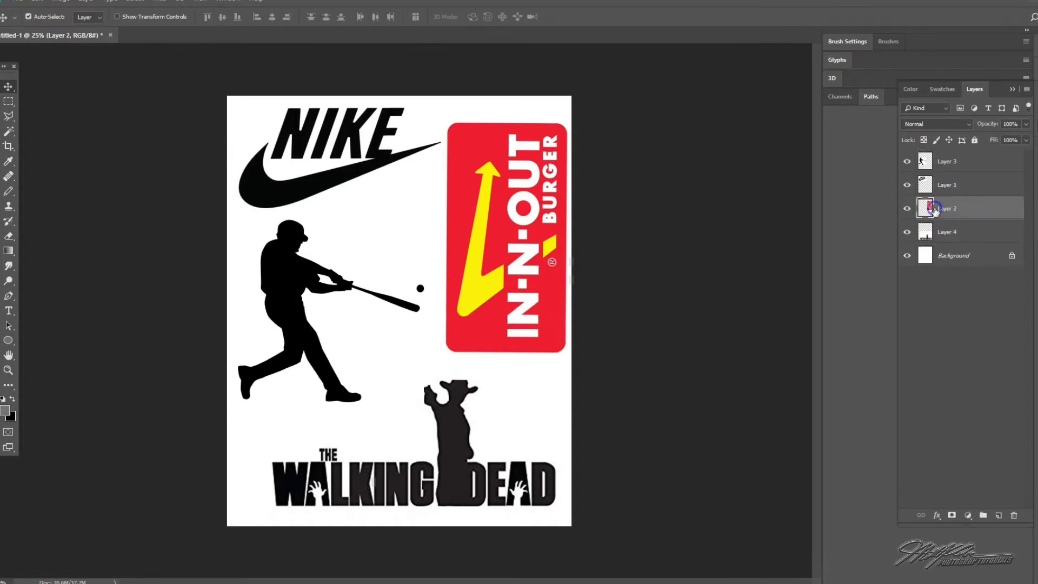
pyautogui.moveTo(513, 214); pyautogui.dragTo(517, 204)
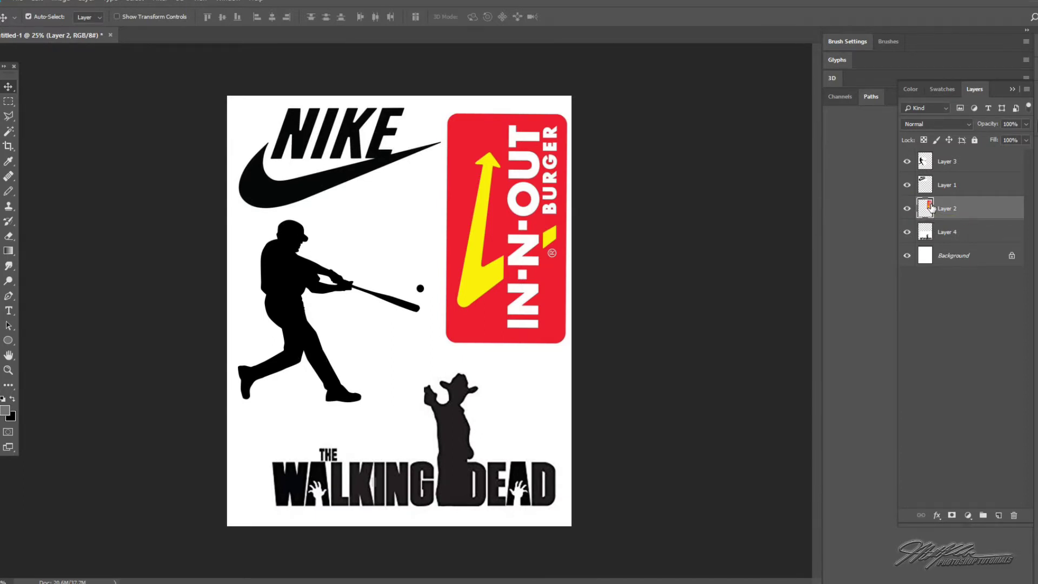
# Step: Identify each logo's layer by selecting layers and toggling the visibility of the In-N-Out, Nike and batter layers, leaving the In-N-Out layer selected
pyautogui.click(969, 186)
pyautogui.click(969, 211)
pyautogui.click(968, 240)
pyautogui.click(968, 213)
pyautogui.click(906, 208)
pyautogui.click(907, 208)
pyautogui.click(906, 186)
pyautogui.click(906, 185)
pyautogui.click(906, 161)
pyautogui.click(906, 161)
pyautogui.click(906, 209)
pyautogui.click(907, 209)
# Step: Apply a Threshold adjustment with level 170 to the In-N-Out layer to make the logo pure black and white
pyautogui.click(68, 2)
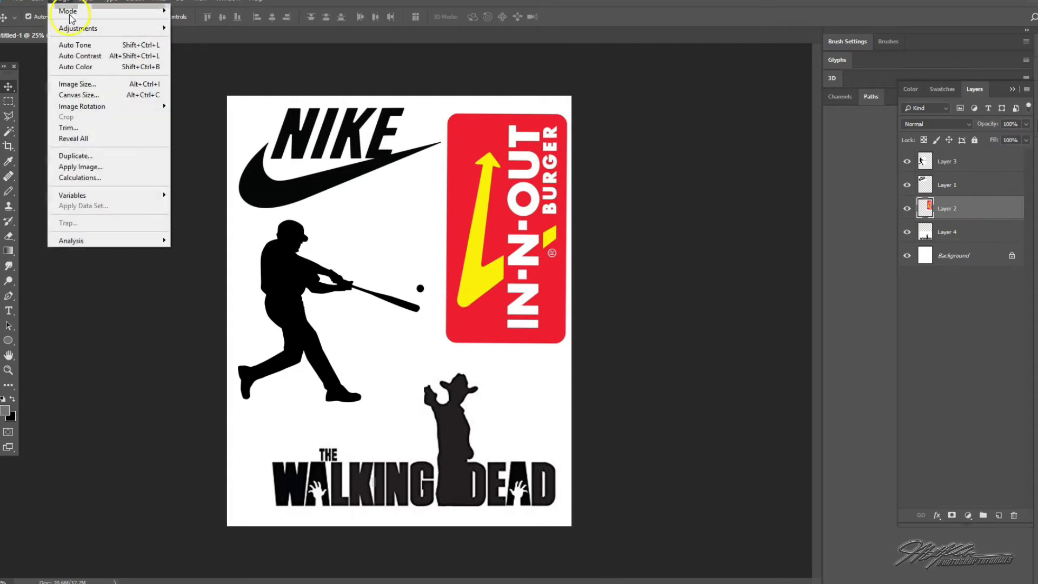
pyautogui.moveTo(71, 31)
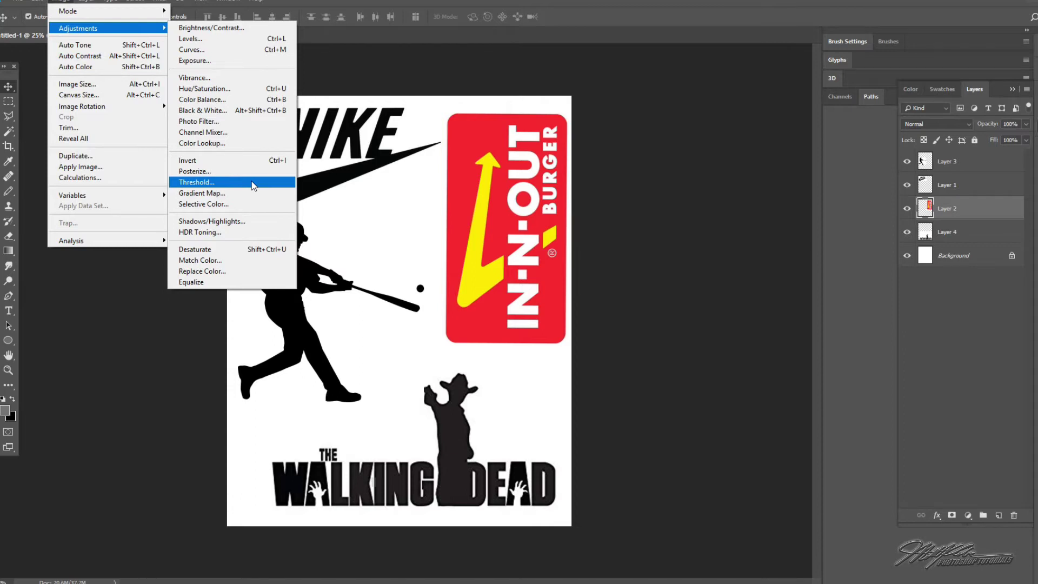
pyautogui.click(252, 183)
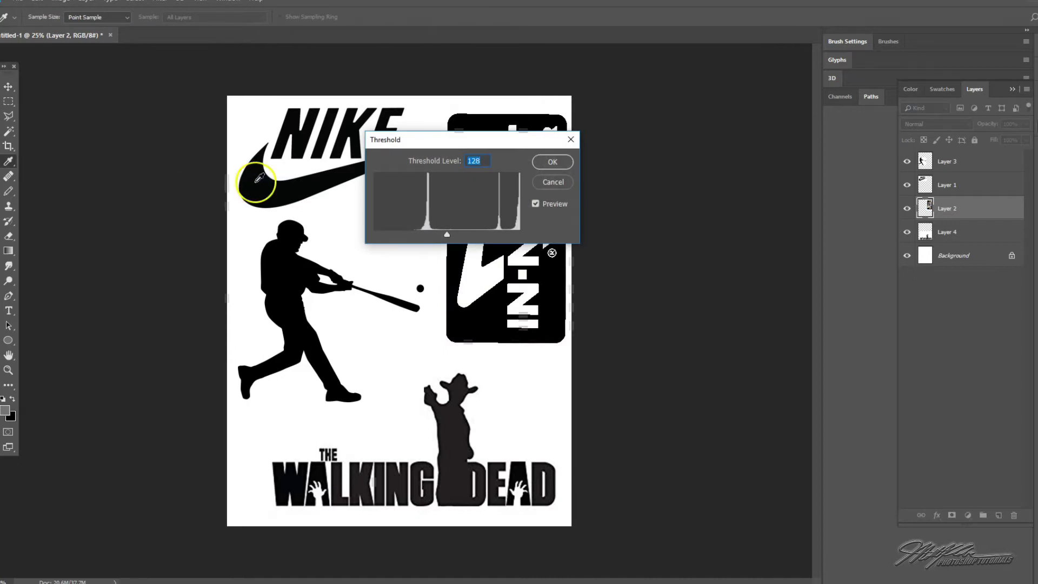
pyautogui.moveTo(445, 140); pyautogui.dragTo(682, 152)
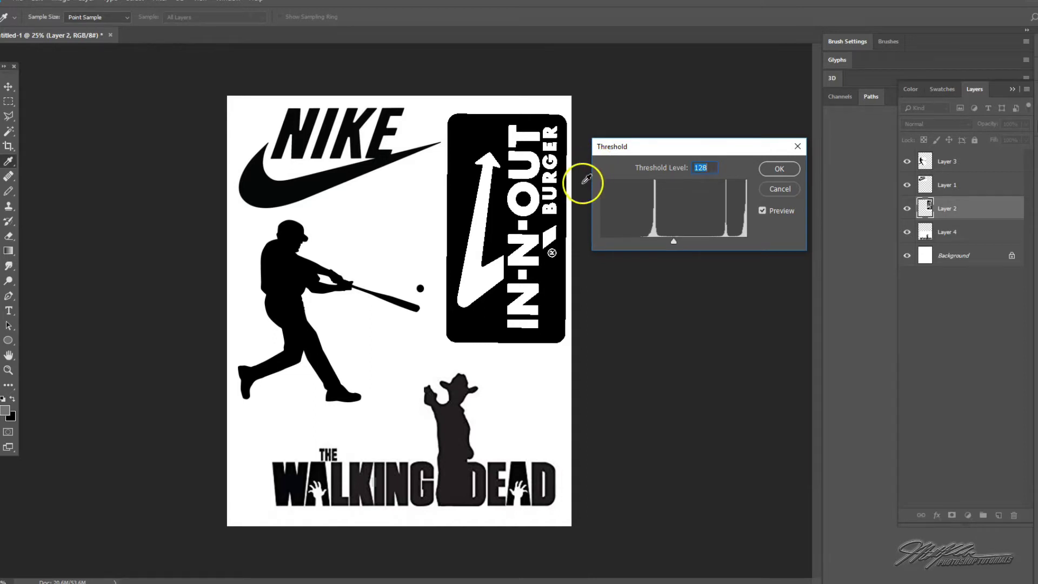
pyautogui.moveTo(674, 237); pyautogui.dragTo(701, 244)
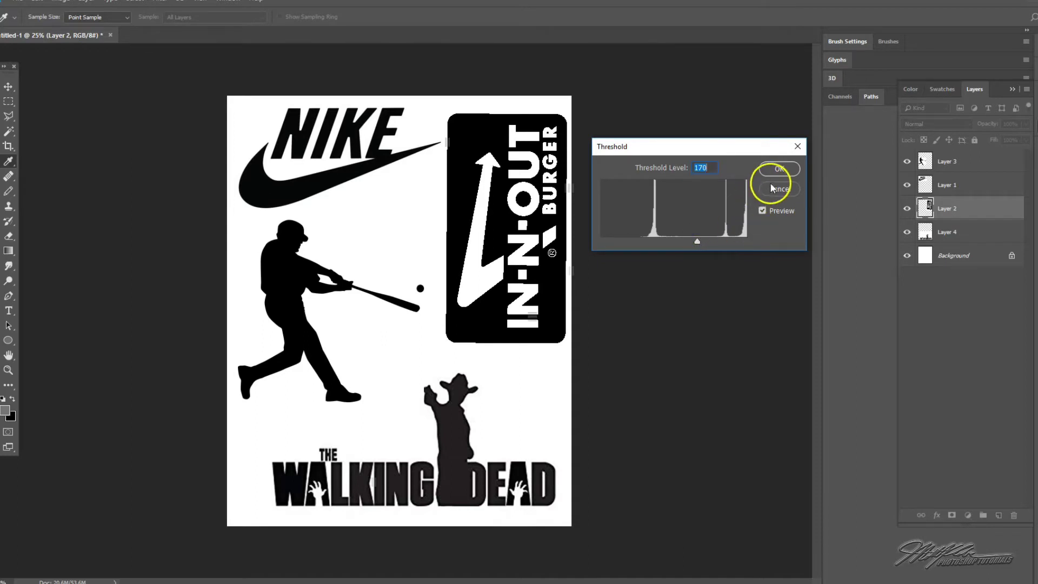
pyautogui.click(778, 169)
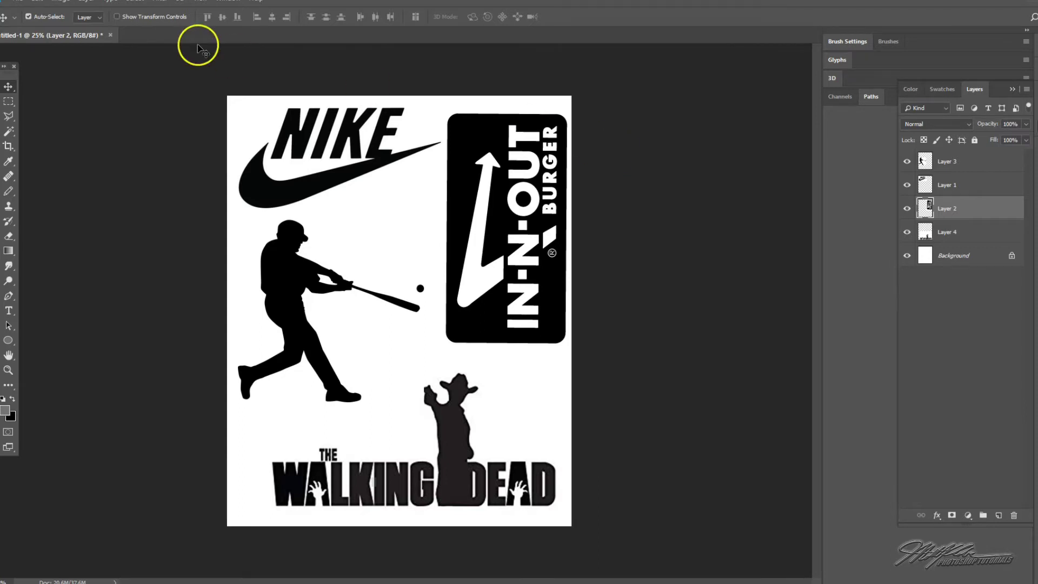
# Step: Print one copy of the finished logo page on the FHS Rm 1408 printer
pyautogui.click(23, 1)
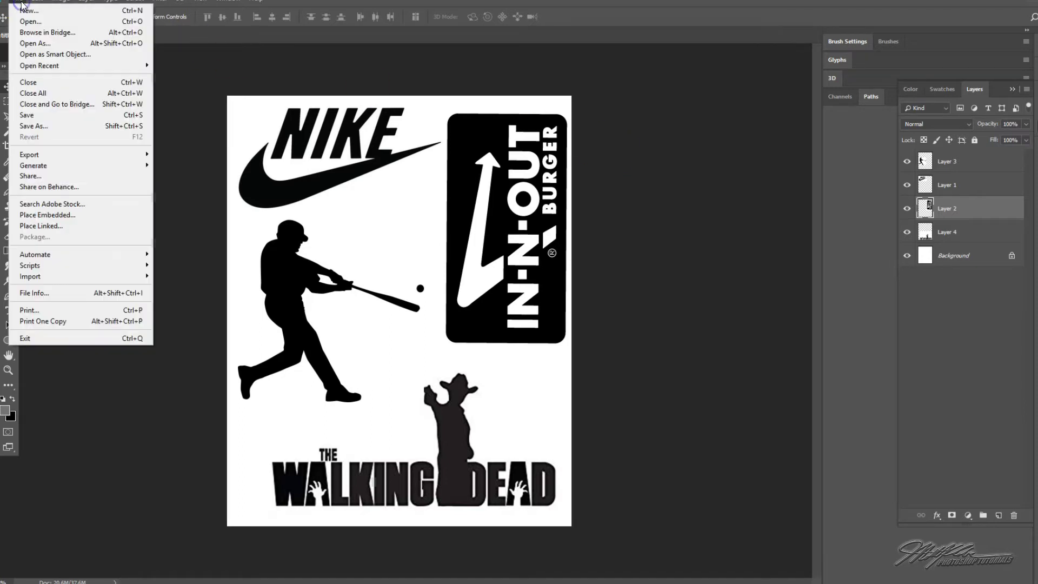
pyautogui.click(56, 310)
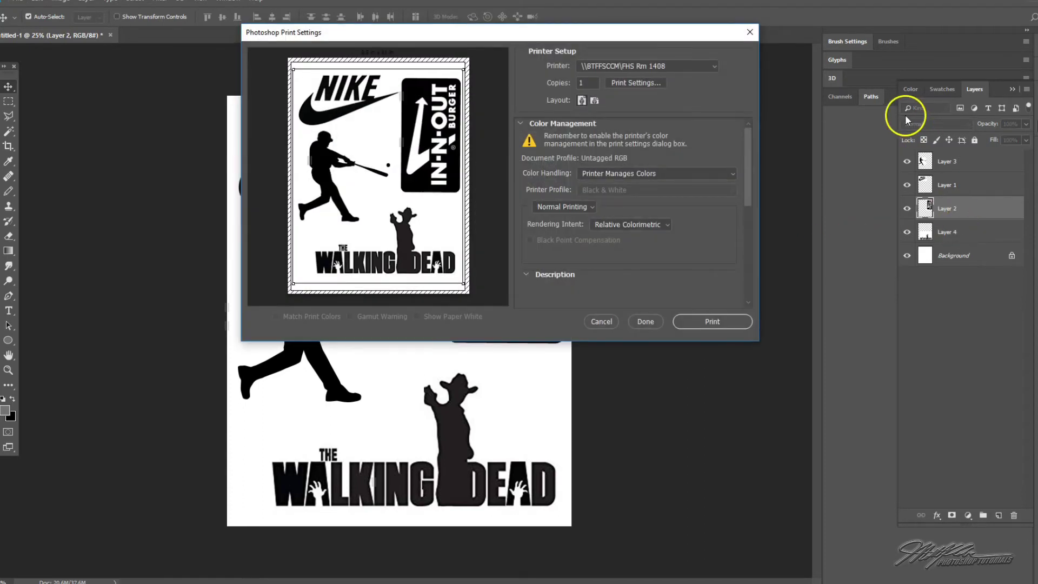
pyautogui.click(662, 67)
pyautogui.click(639, 177)
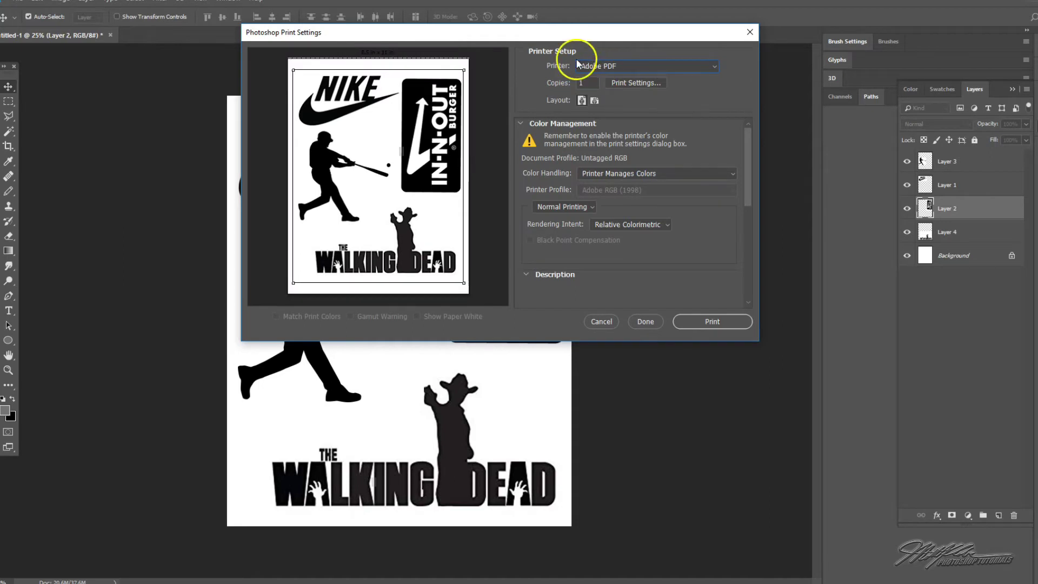
pyautogui.click(656, 67)
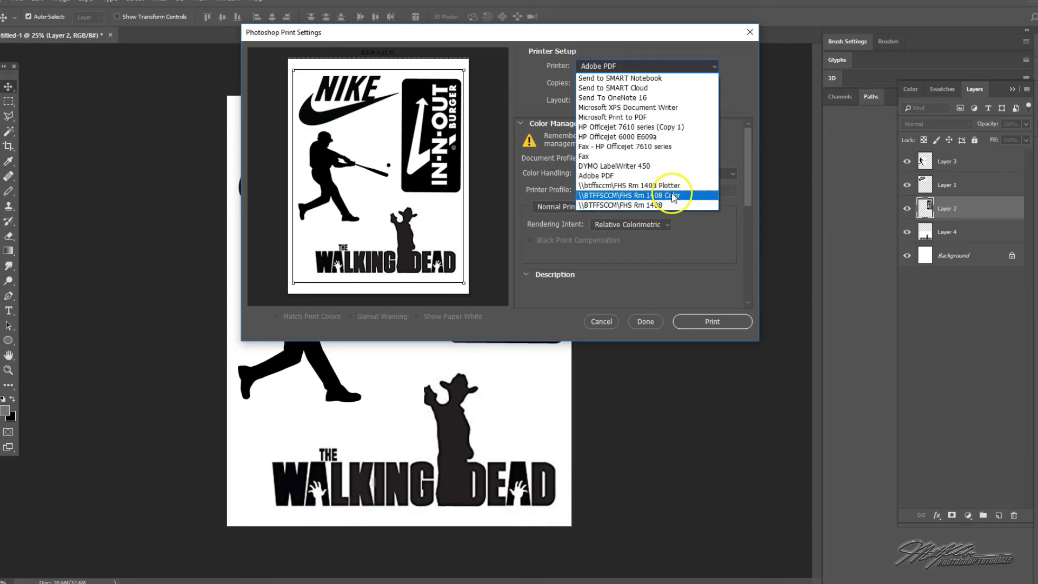
pyautogui.click(669, 206)
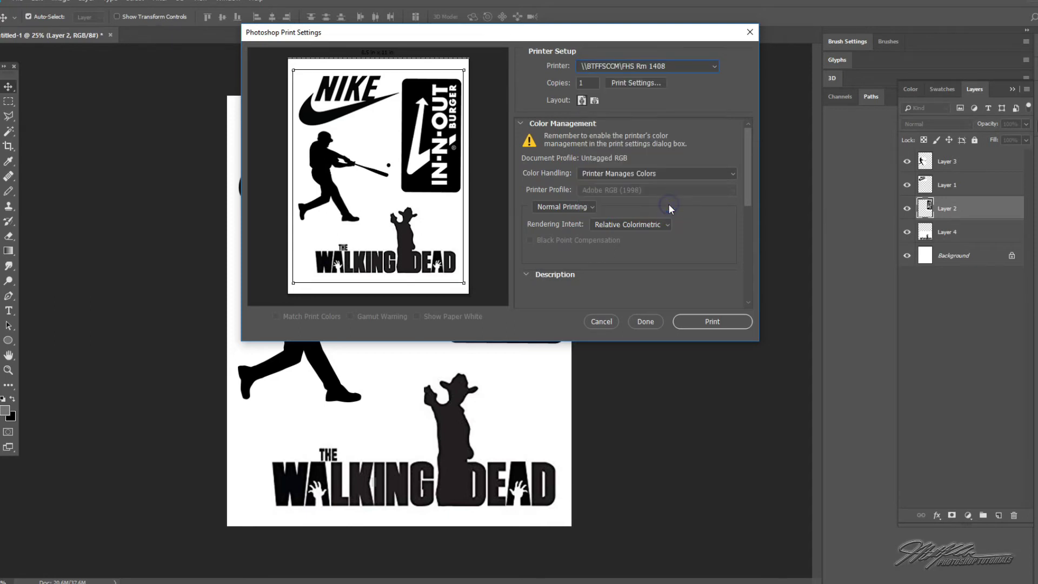
pyautogui.click(688, 323)
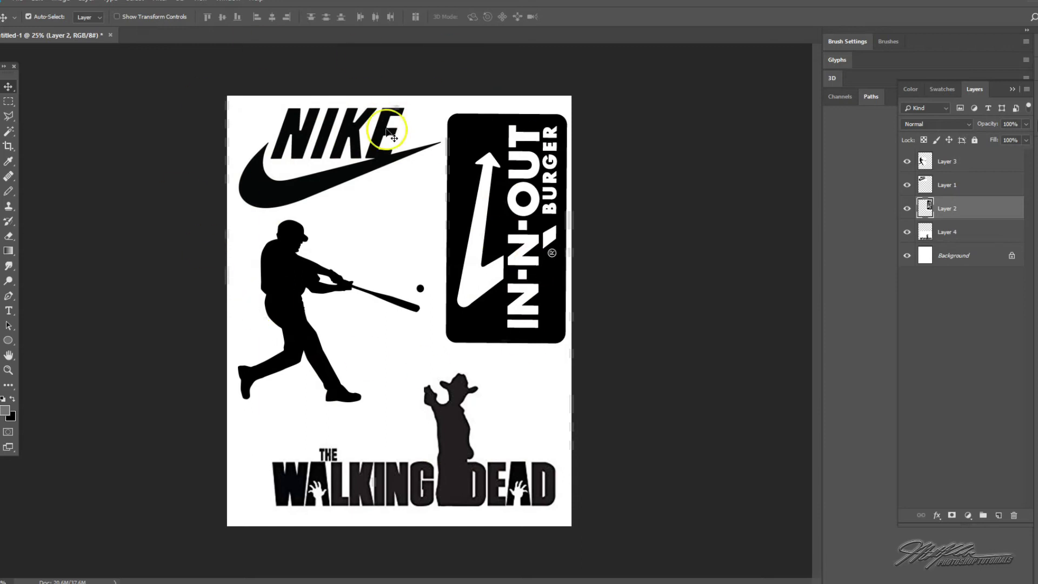
# Step: Delete the batter, Nike, In-N-Out and Walking Dead layers so only the white background layer is left
pyautogui.click(951, 163)
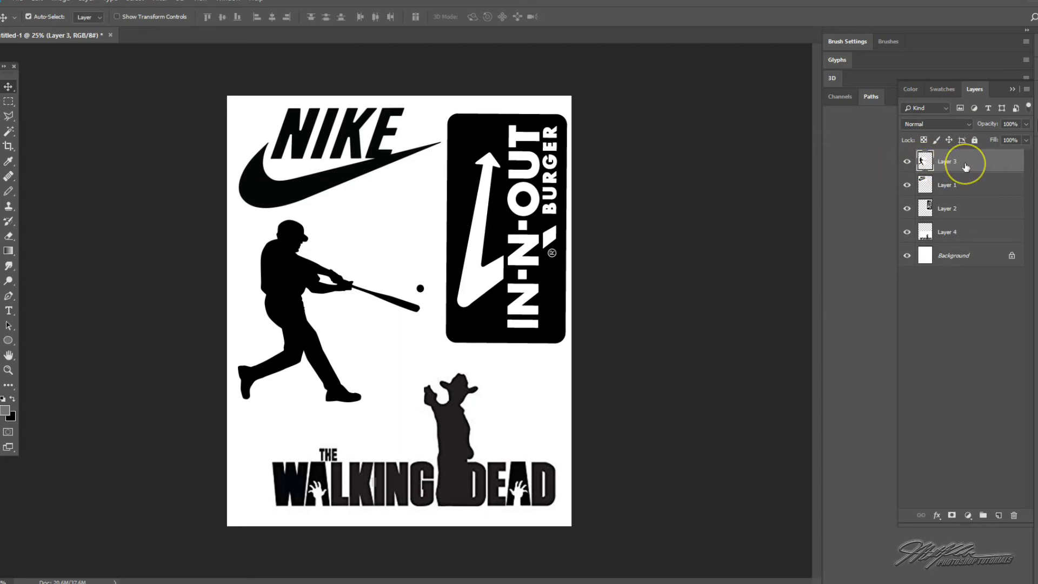
pyautogui.press('Delete')
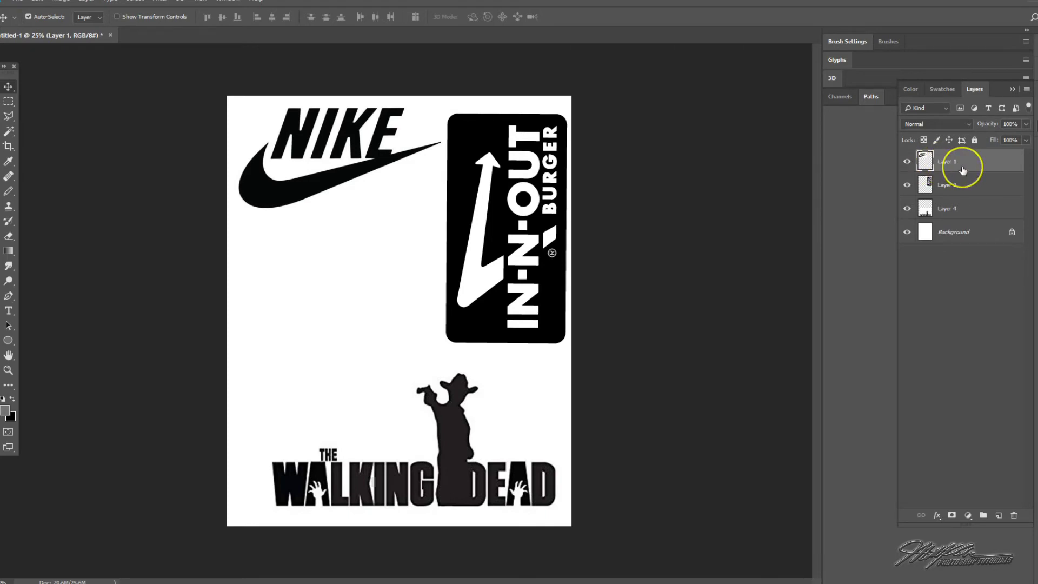
pyautogui.press('Delete')
pyautogui.press('Delete')
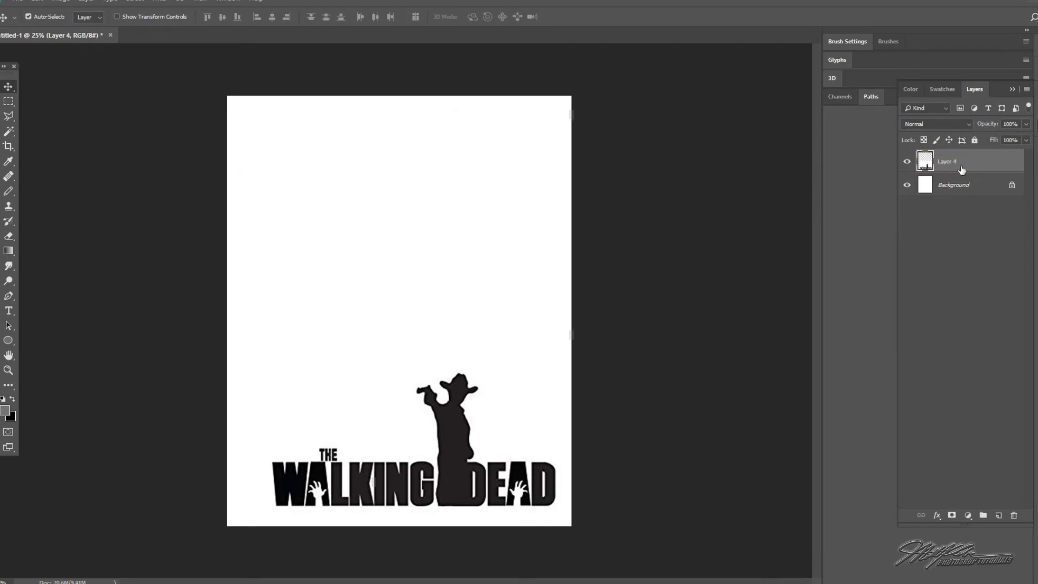
pyautogui.press('Delete')
# Step: Switch to the browser's fortnite logo image results, copy the black skyline Fortnite logo from Fiverr and return to Photoshop
pyautogui.moveTo(139, 579)
pyautogui.click(295, 546)
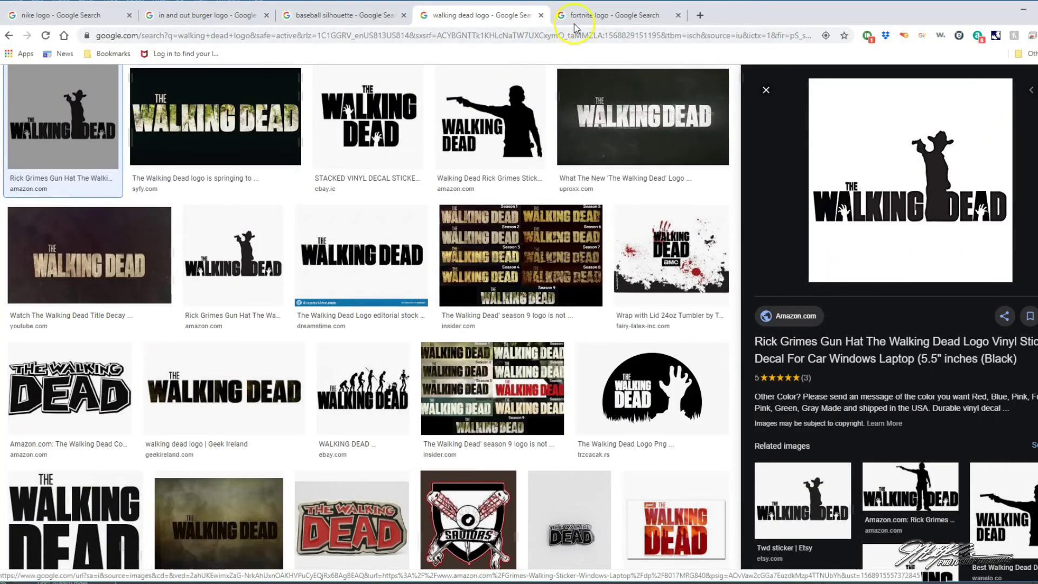
pyautogui.click(609, 18)
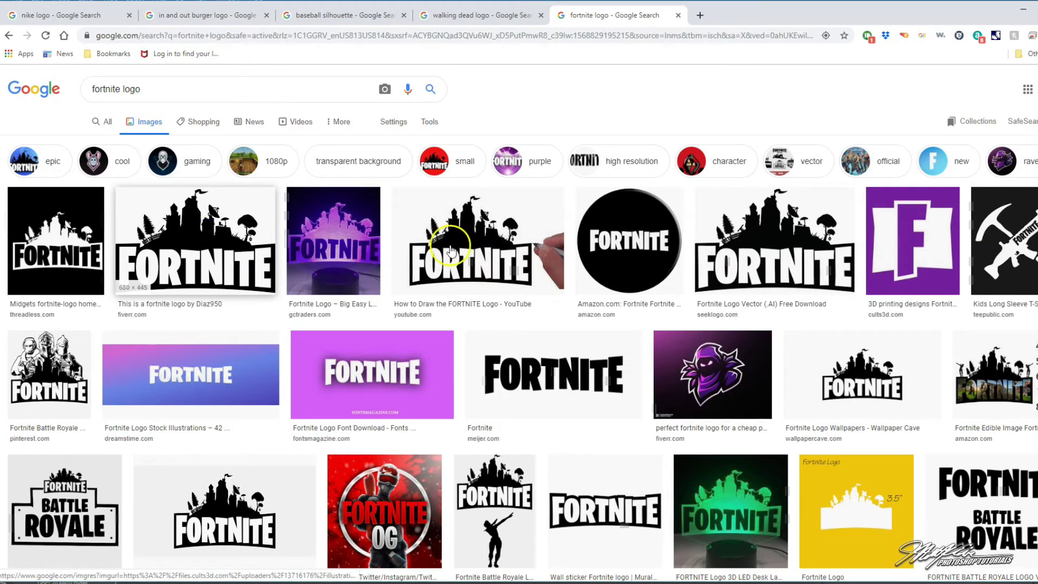
pyautogui.click(205, 222)
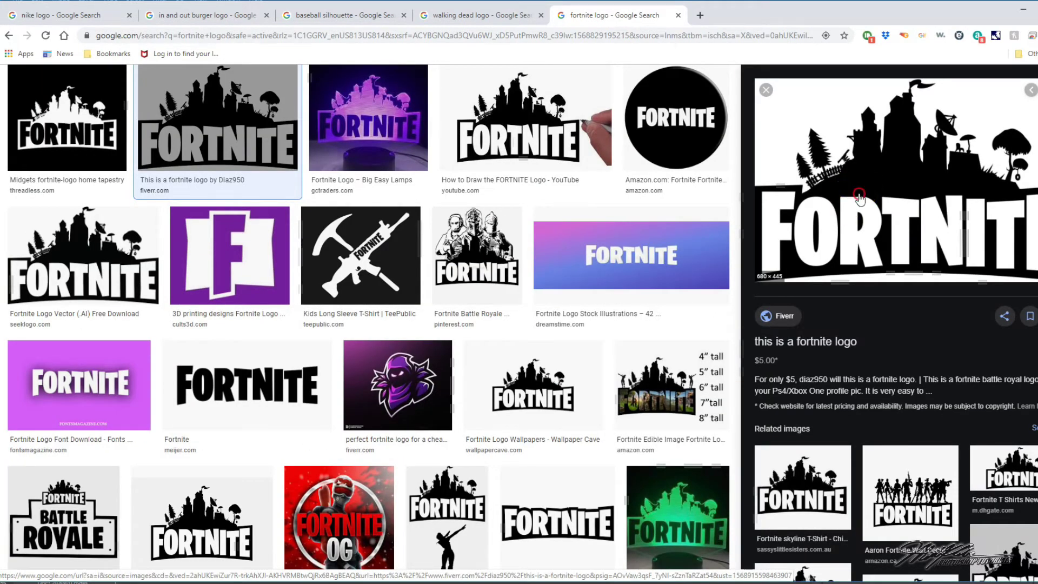
pyautogui.rightClick(859, 194)
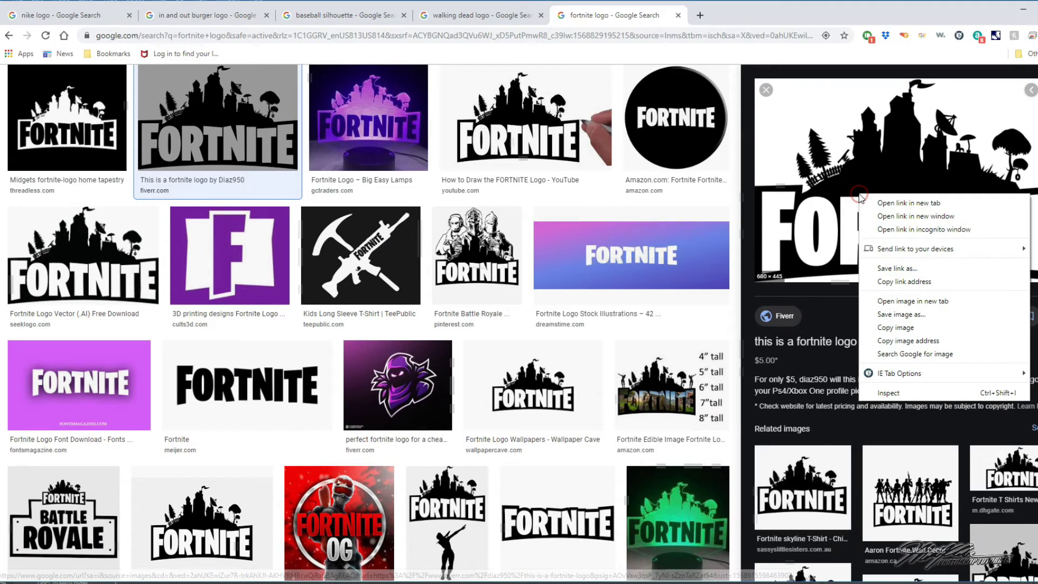
pyautogui.click(887, 328)
pyautogui.click(347, 583)
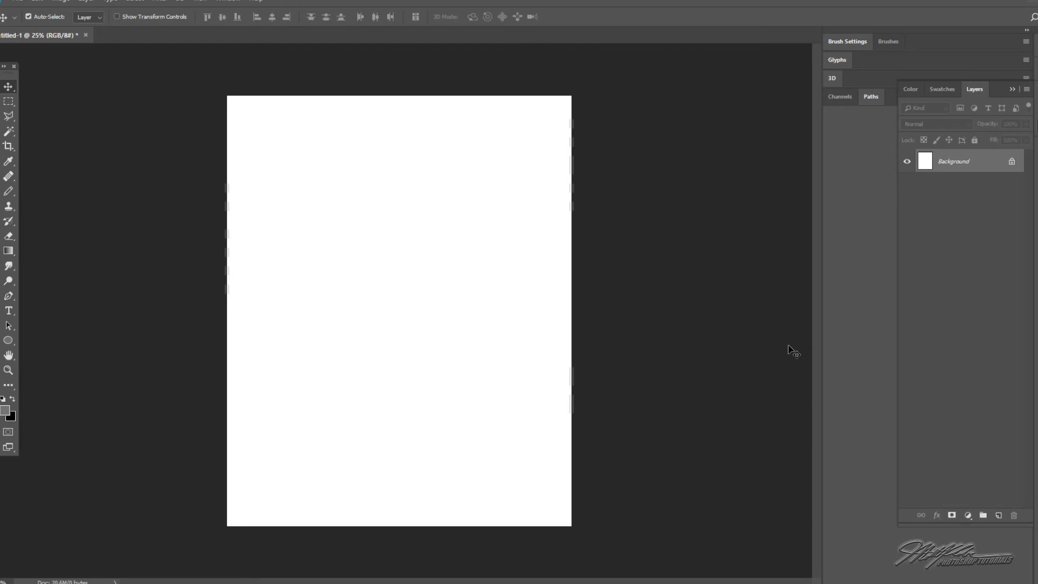
# Step: Paste the Fortnite skyline logo, enlarge it to about 223% and place it in the page's upper-left corner
pyautogui.hotkey('ctrl', 'v')
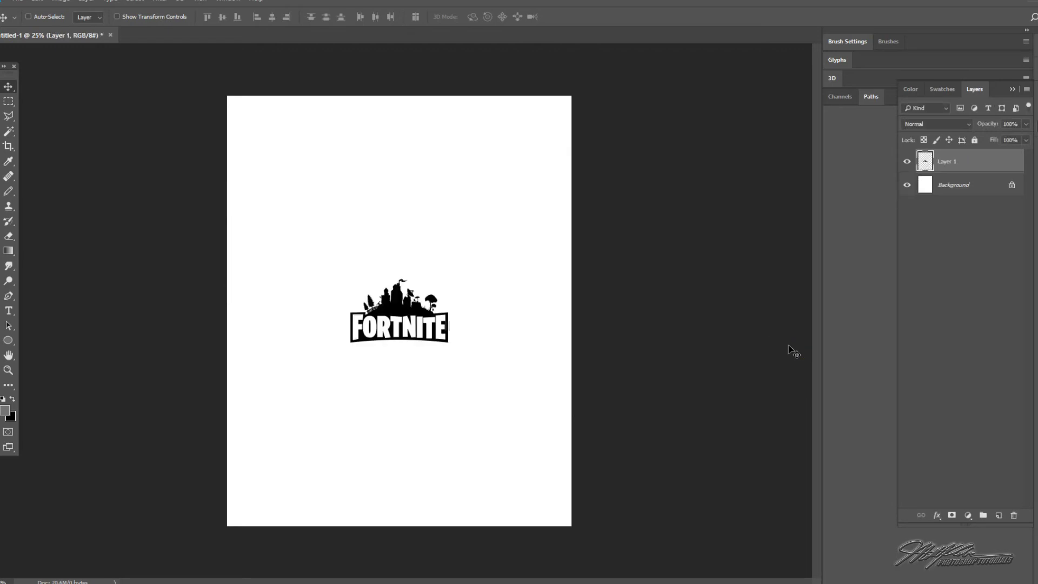
pyautogui.hotkey('ctrl', 't')
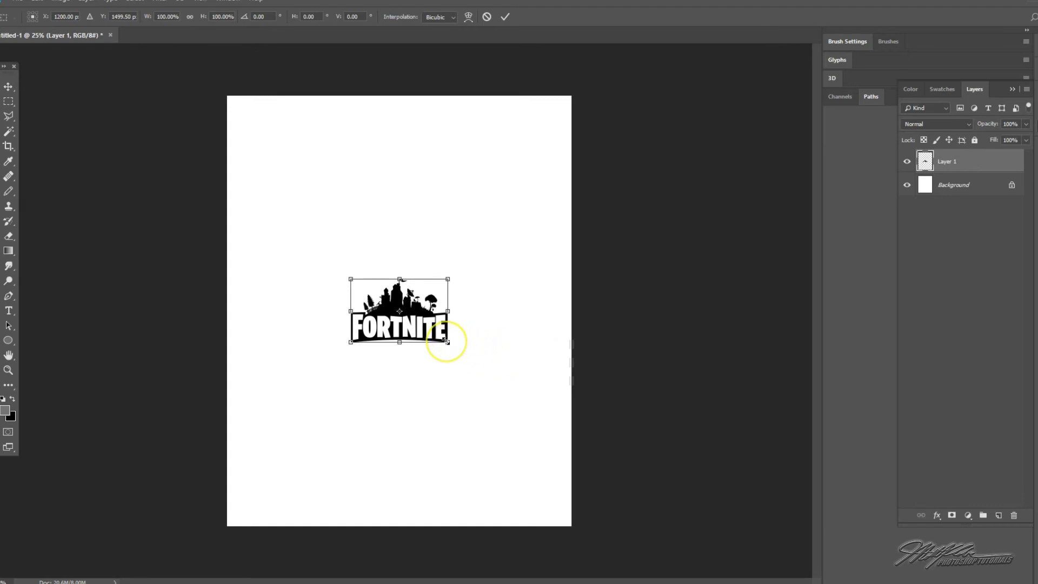
pyautogui.moveTo(446, 341); pyautogui.dragTo(559, 416)
pyautogui.moveTo(504, 357); pyautogui.dragTo(391, 201)
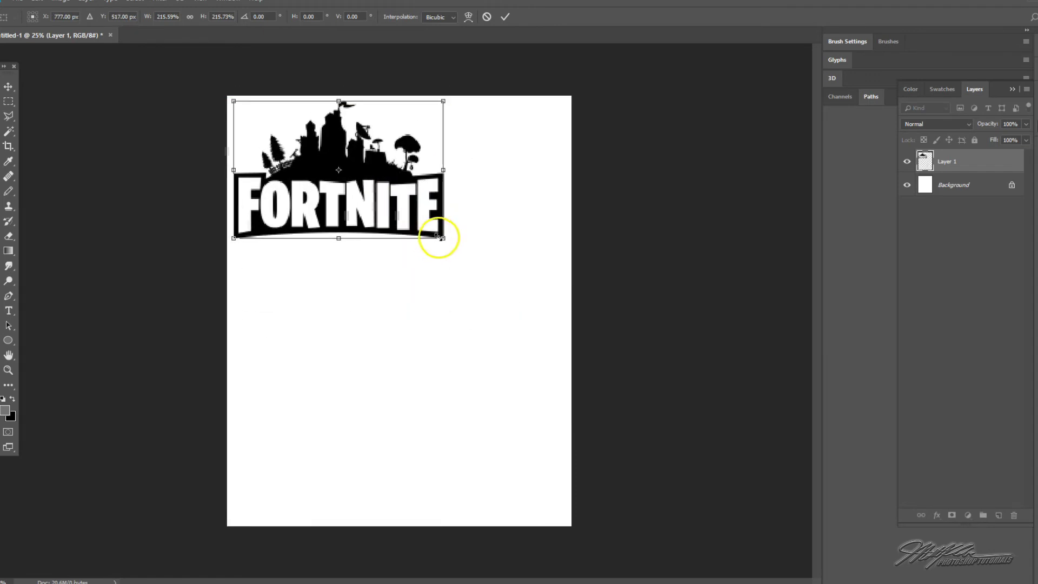
pyautogui.moveTo(439, 236); pyautogui.dragTo(451, 242)
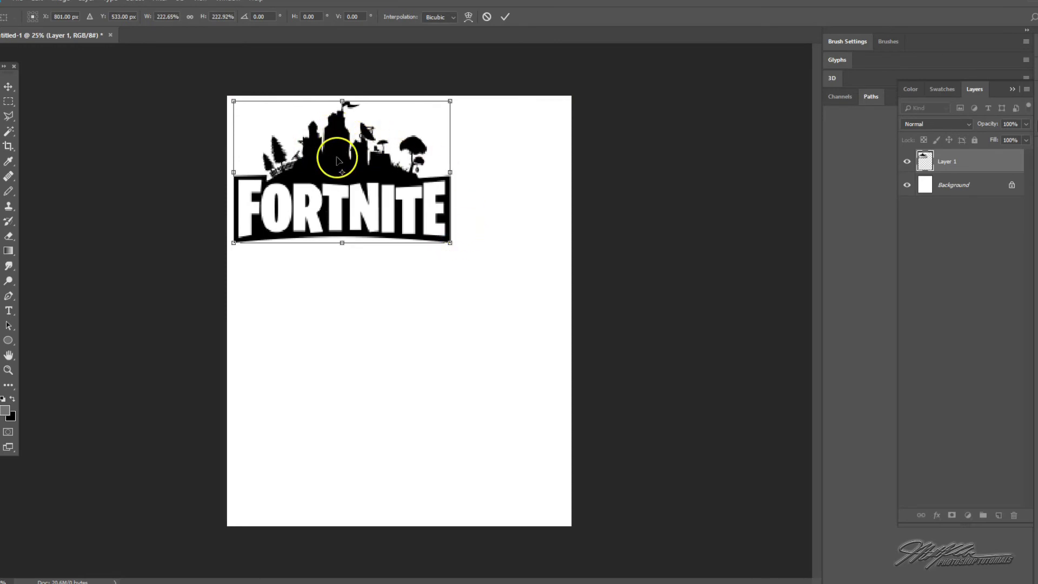
pyautogui.click(503, 18)
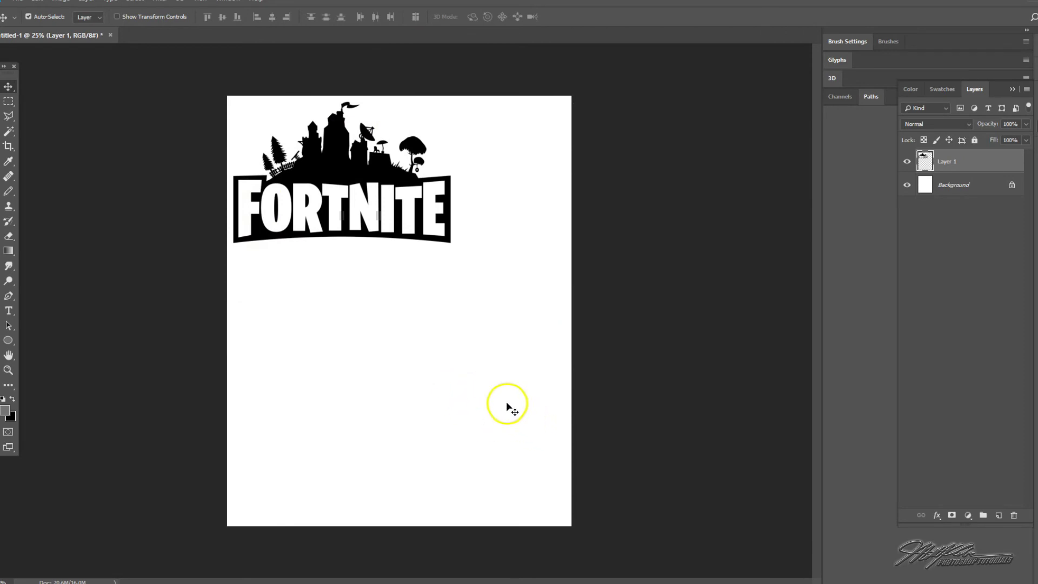
# Step: Check the Fortnite page in the print preview and close the print settings without printing
pyautogui.click(18, 1)
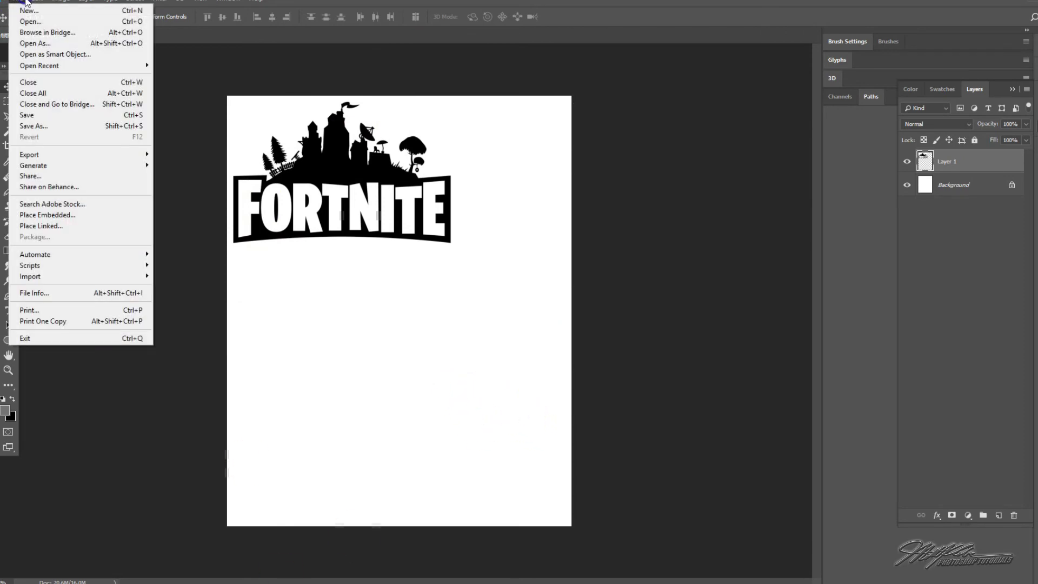
pyautogui.click(47, 311)
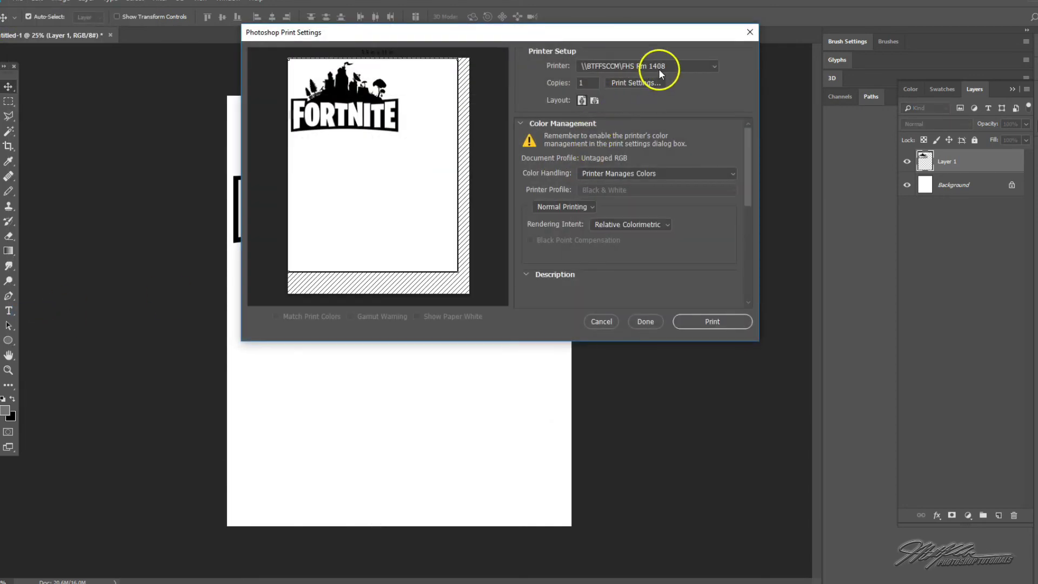
pyautogui.click(602, 321)
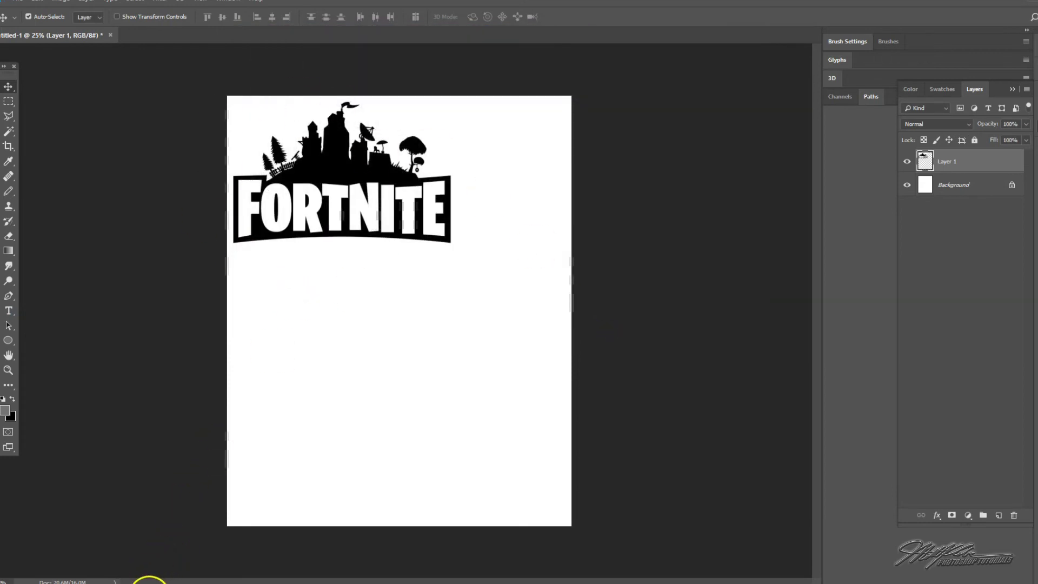
# Step: Copy the round black Fortnite PopSockets image from the browser's image results and paste it into the Photoshop page
pyautogui.moveTo(150, 579)
pyautogui.click(267, 564)
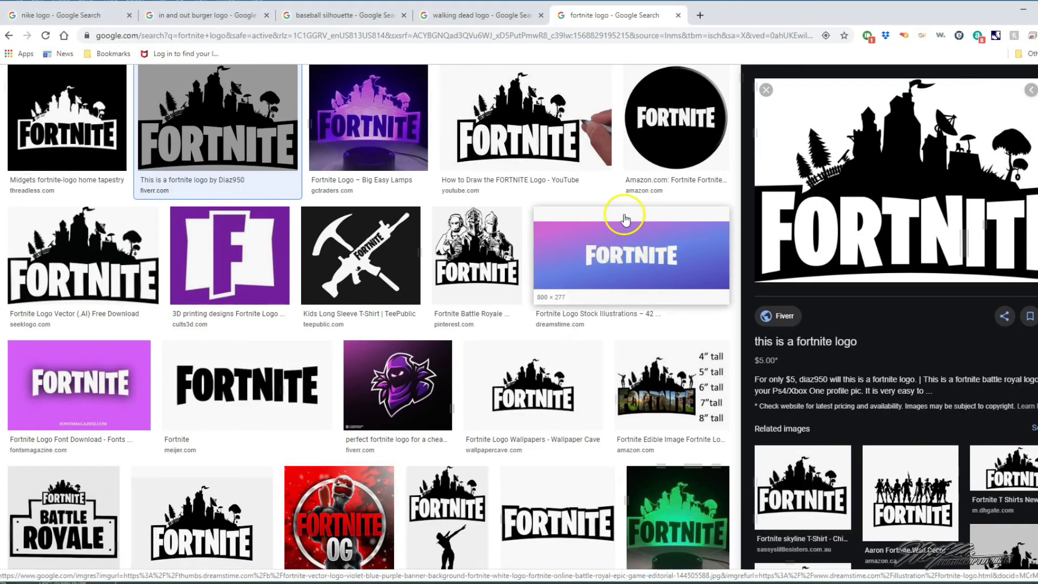
pyautogui.click(678, 135)
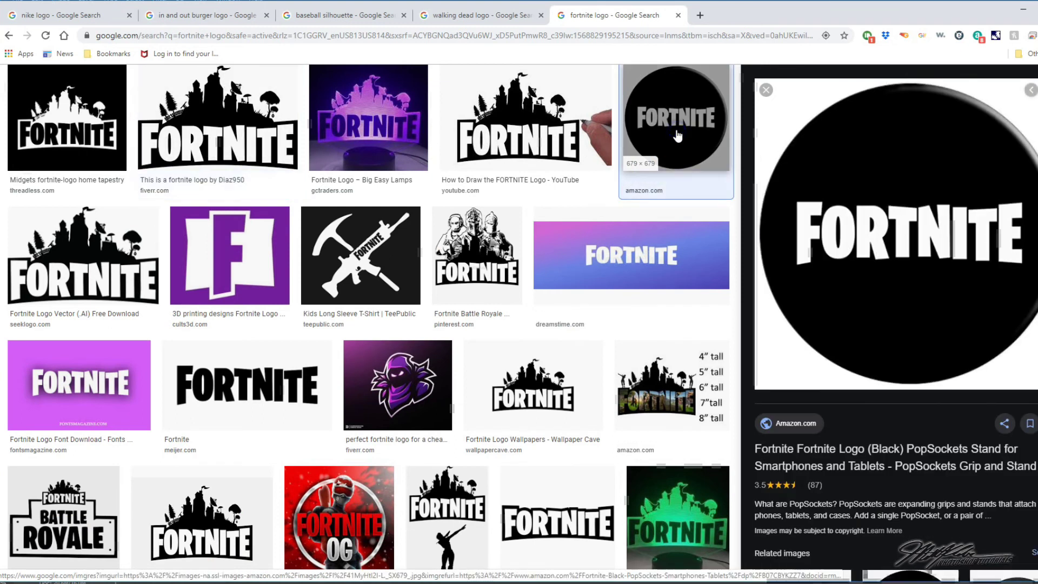
pyautogui.rightClick(898, 208)
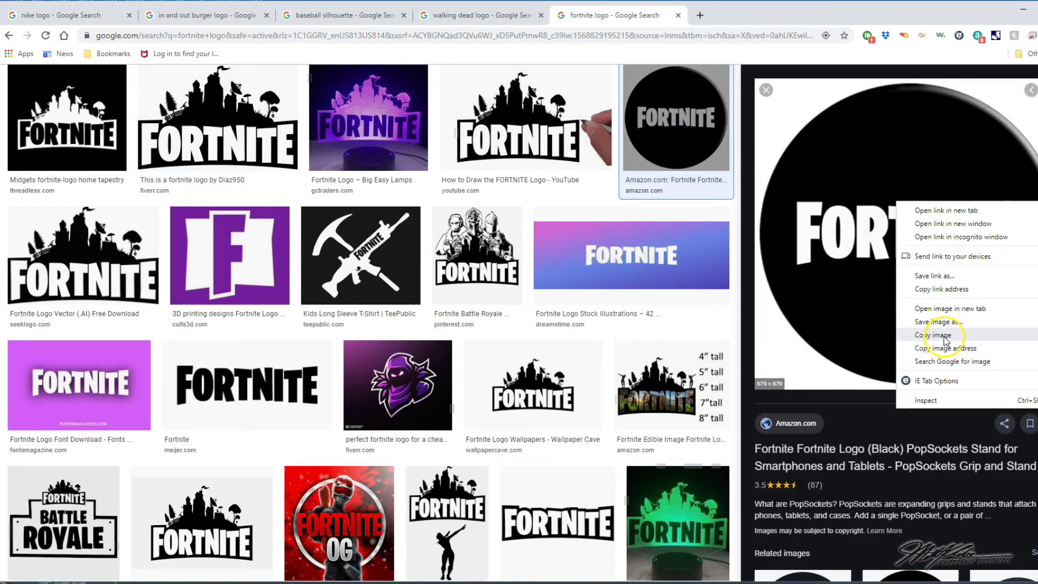
pyautogui.click(910, 331)
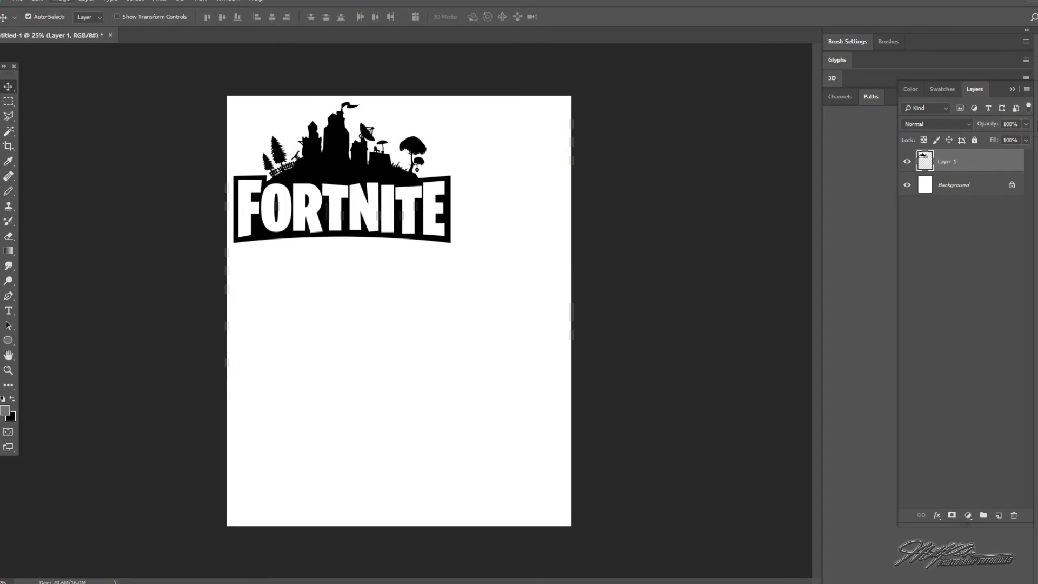
pyautogui.click(36, 2)
pyautogui.click(63, 100)
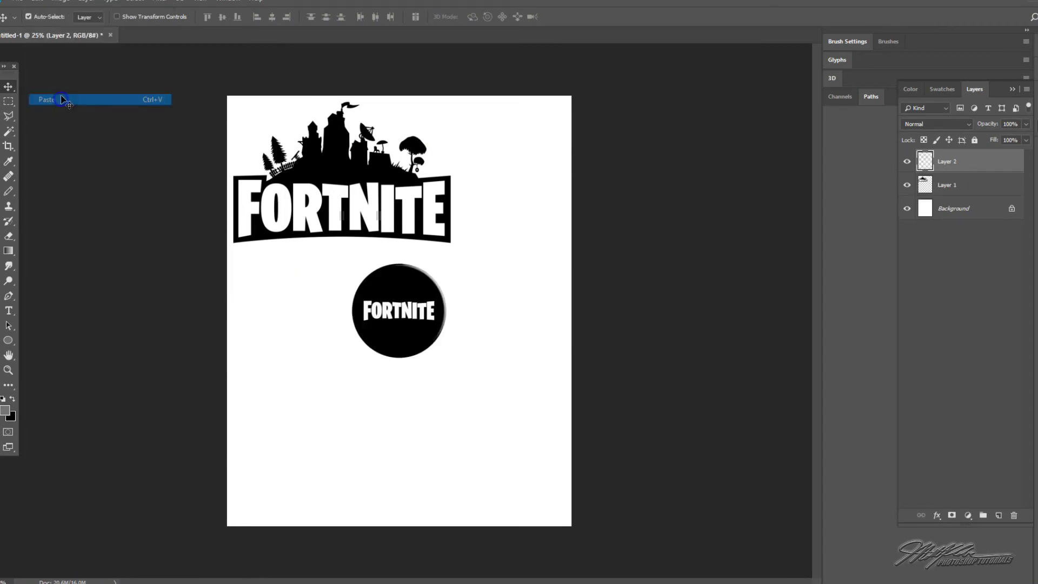
# Step: Enlarge the round Fortnite image to about 193% and place it below the skyline logo
pyautogui.hotkey('ctrl', 't')
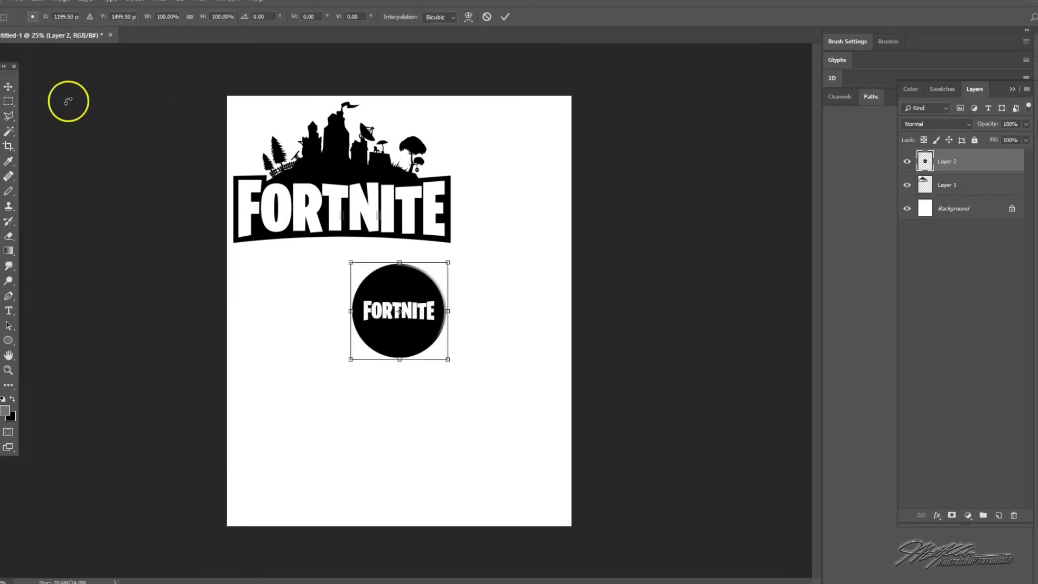
pyautogui.moveTo(447, 357); pyautogui.dragTo(549, 440)
pyautogui.moveTo(497, 410); pyautogui.dragTo(320, 388)
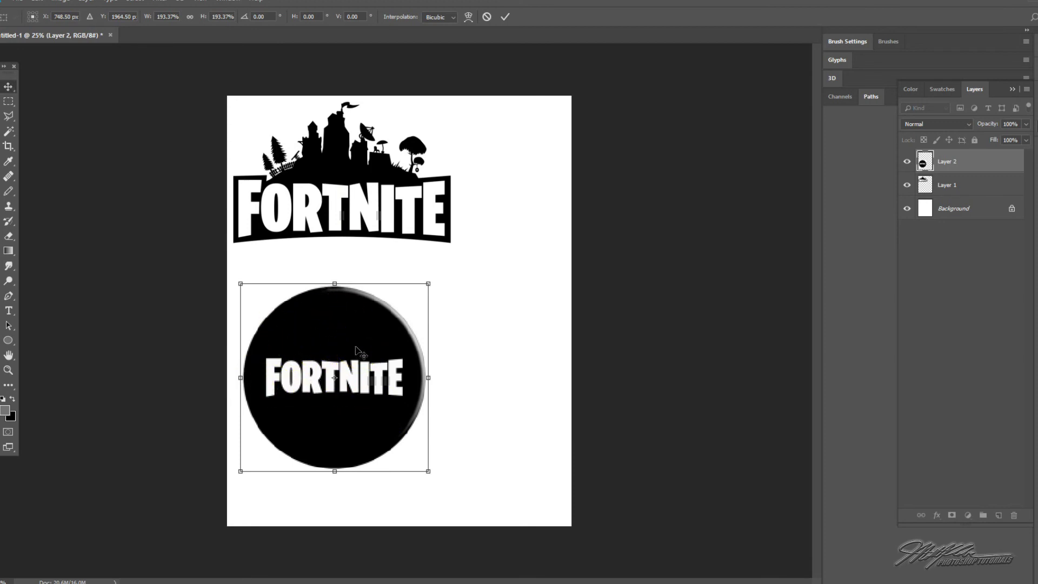
pyautogui.press('Return')
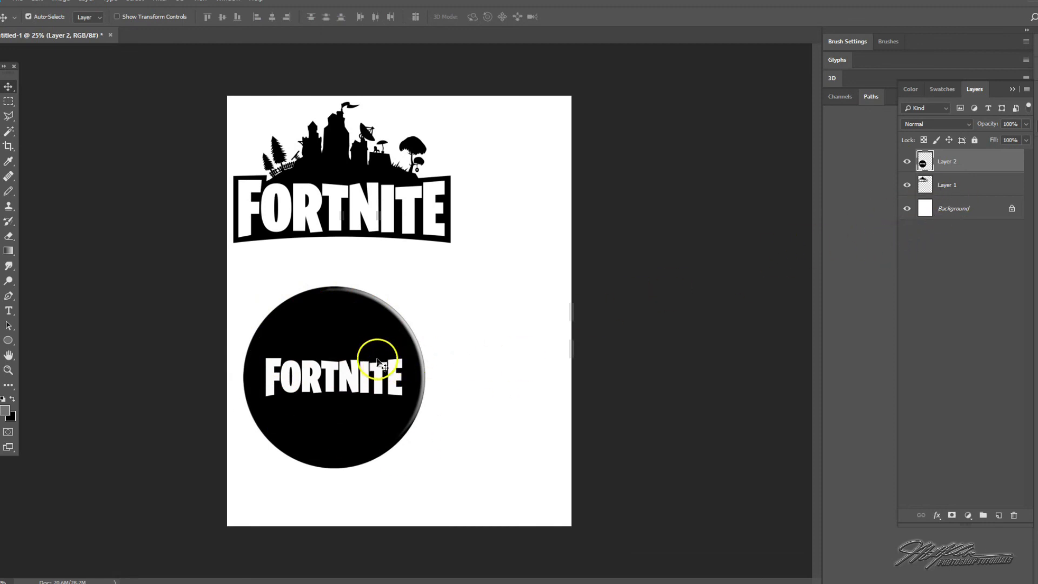
# Step: Invert the colors of the round Fortnite image's layer
pyautogui.click(59, 2)
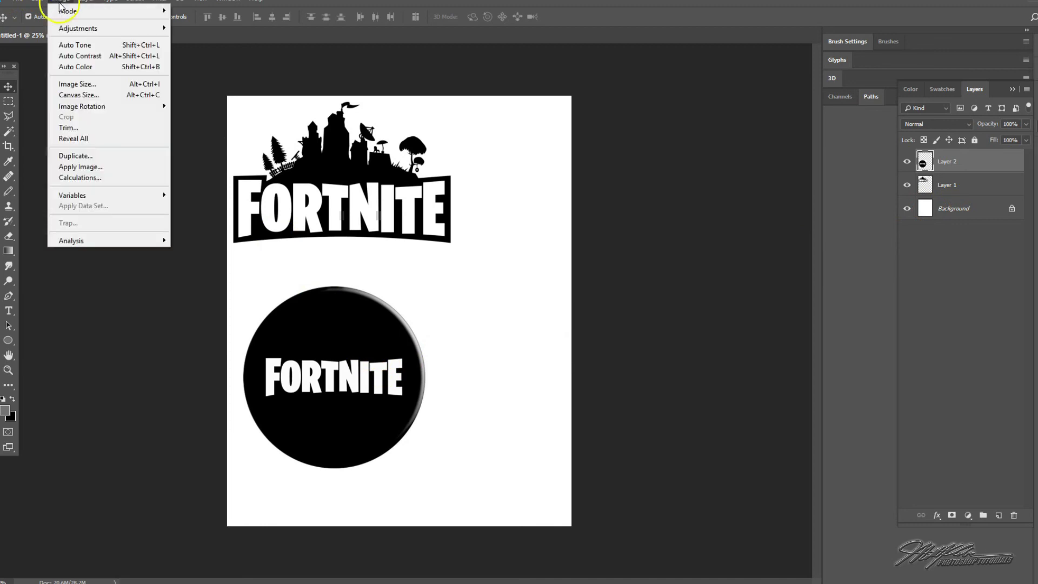
pyautogui.moveTo(68, 28)
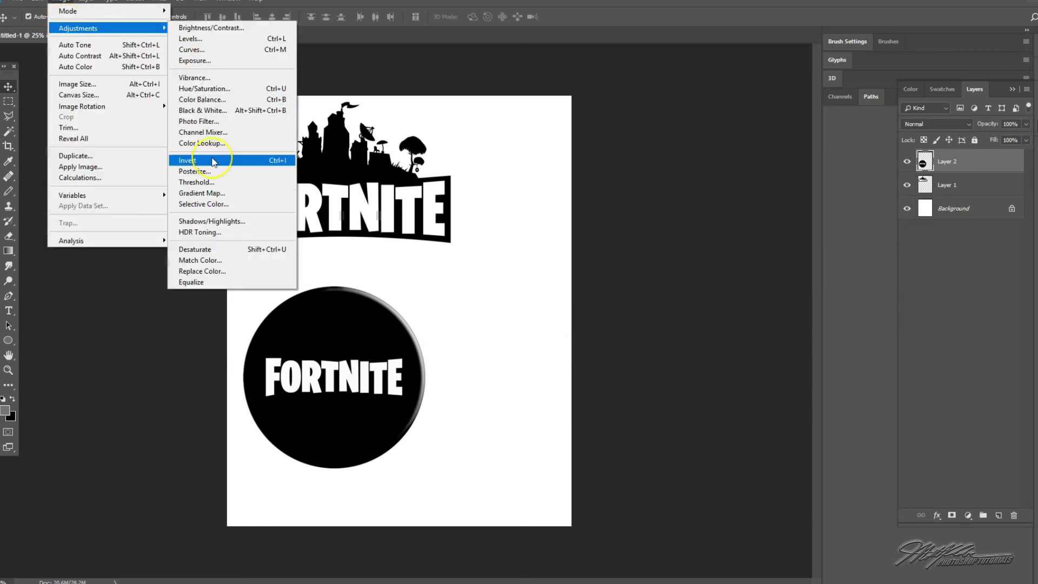
pyautogui.click(212, 161)
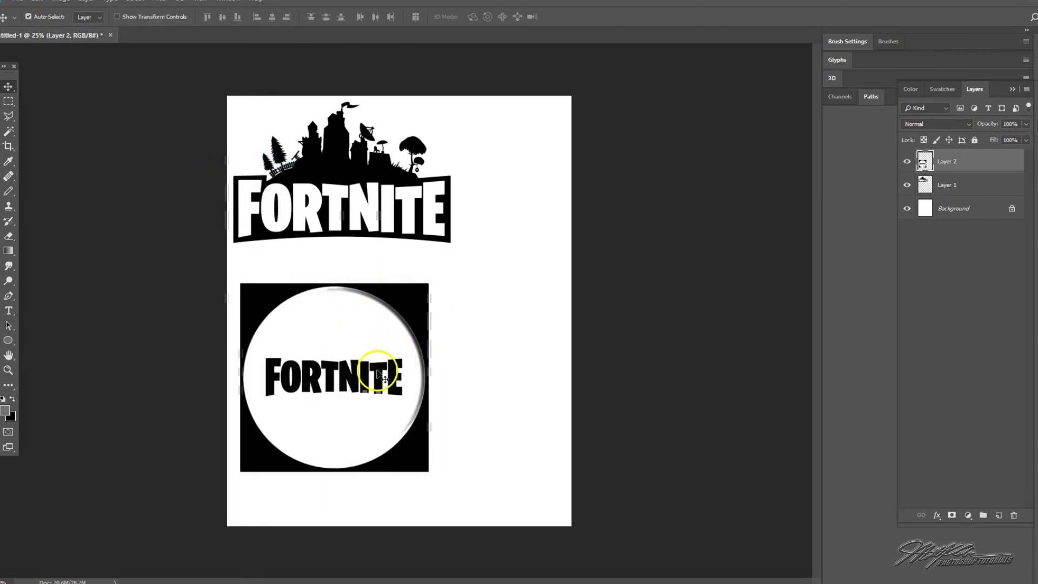
# Step: Enlarge the inverted round Fortnite image to about 132%, move it up over the skyline logo, and delete its layer
pyautogui.press('ctrl')
pyautogui.hotkey('ctrl', 't')
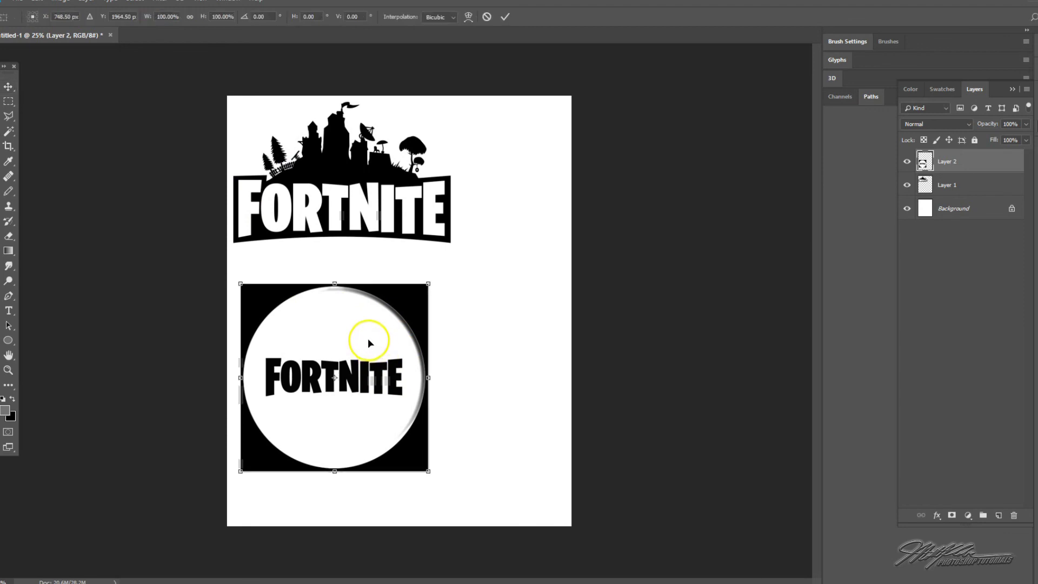
pyautogui.moveTo(429, 284); pyautogui.dragTo(498, 237)
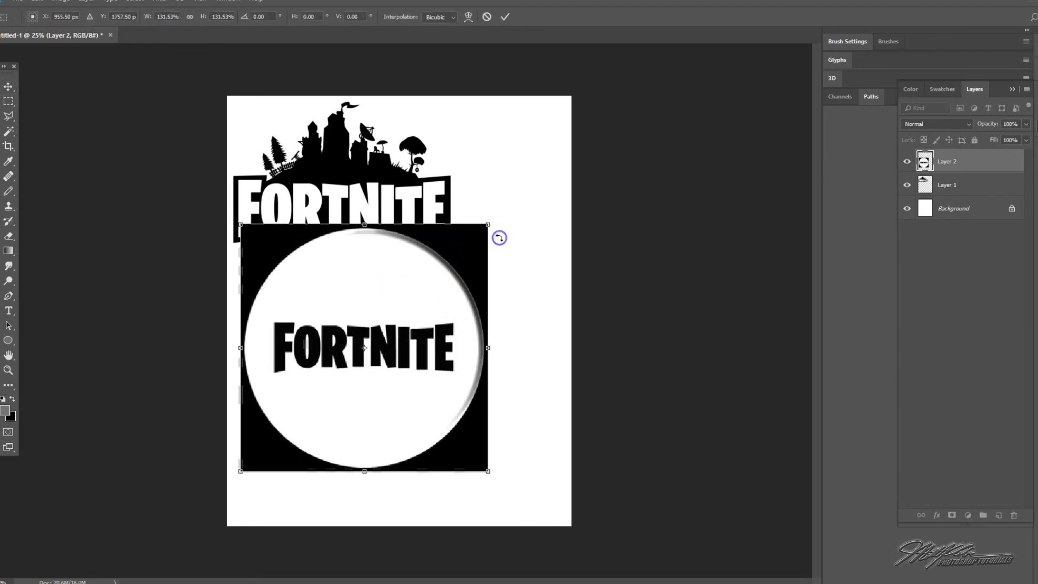
pyautogui.press('Return')
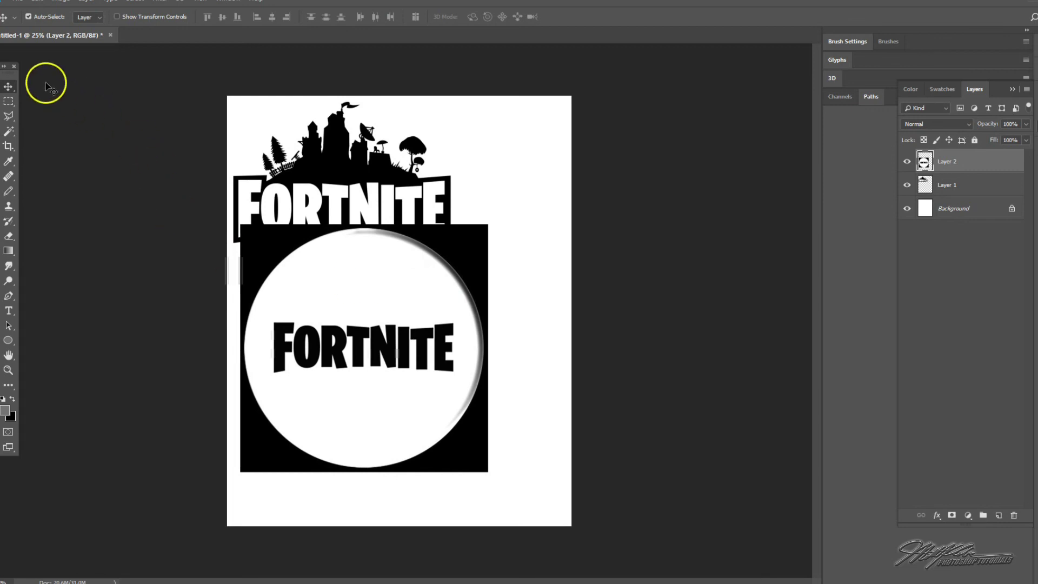
pyautogui.moveTo(402, 352); pyautogui.dragTo(447, 244)
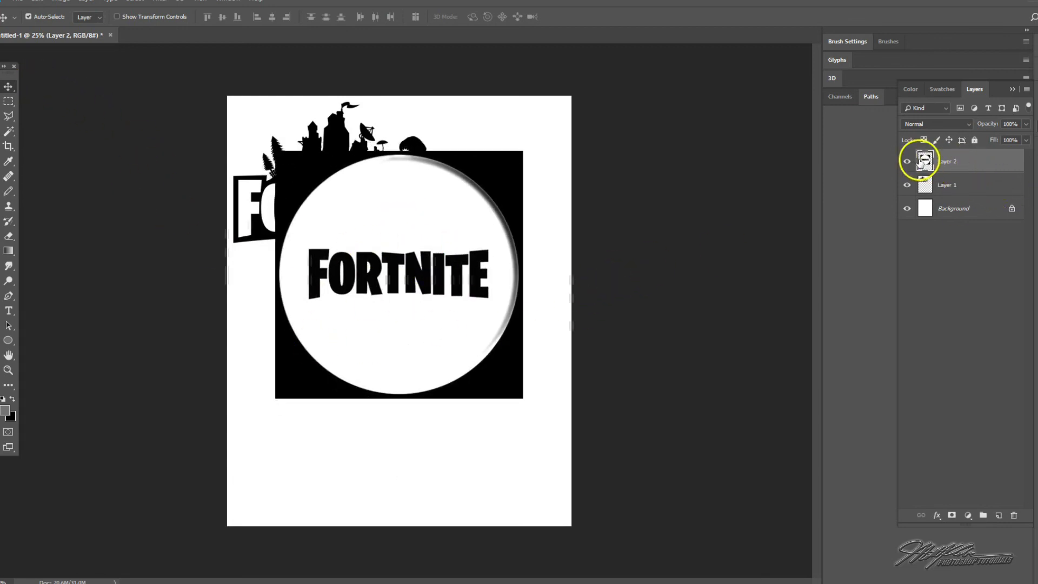
pyautogui.press('Delete')
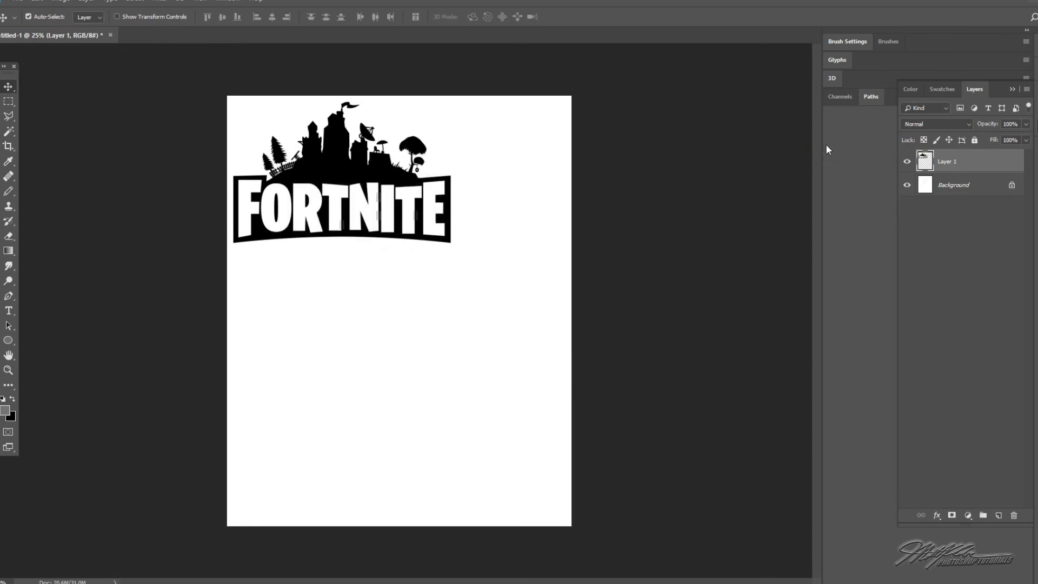